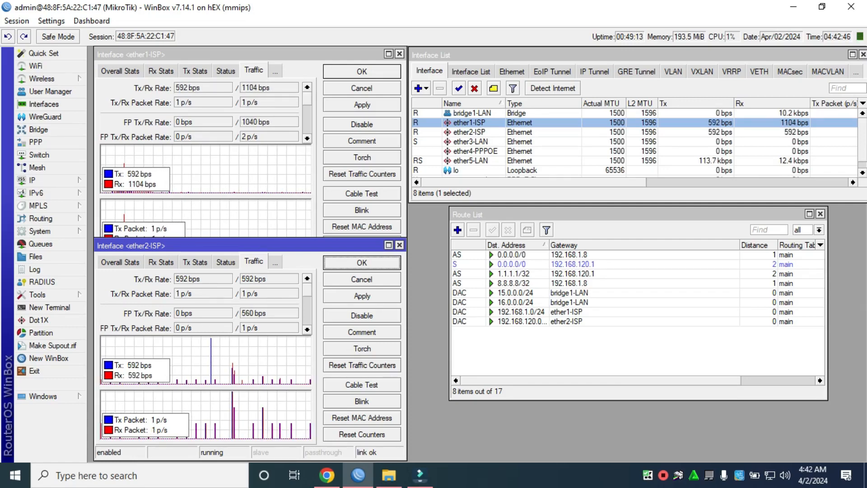
# - Compare the live traffic graphs of the ether1-ISP and ether2-ISP interfaces
pyautogui.moveTo(235, 246)
pyautogui.mouseDown()
pyautogui.moveTo(240, 253)
pyautogui.moveTo(232, 229)
pyautogui.moveTo(243, 230)
pyautogui.moveTo(236, 238)
pyautogui.mouseUp()
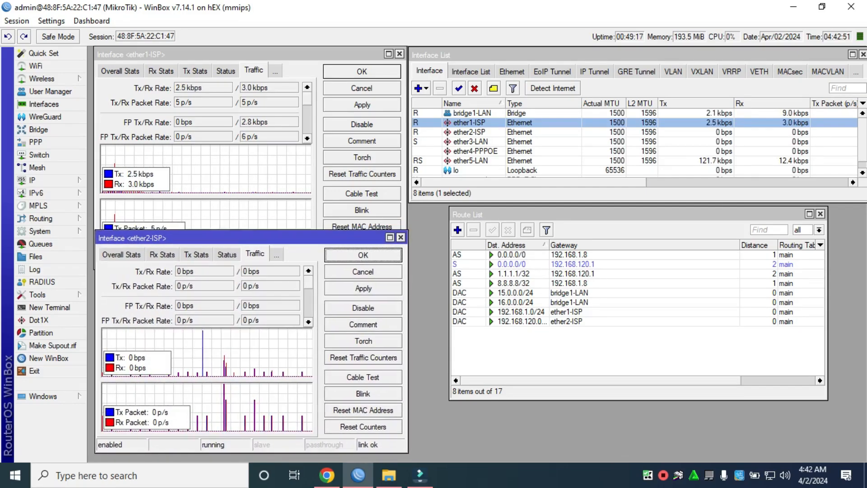
pyautogui.click(236, 54)
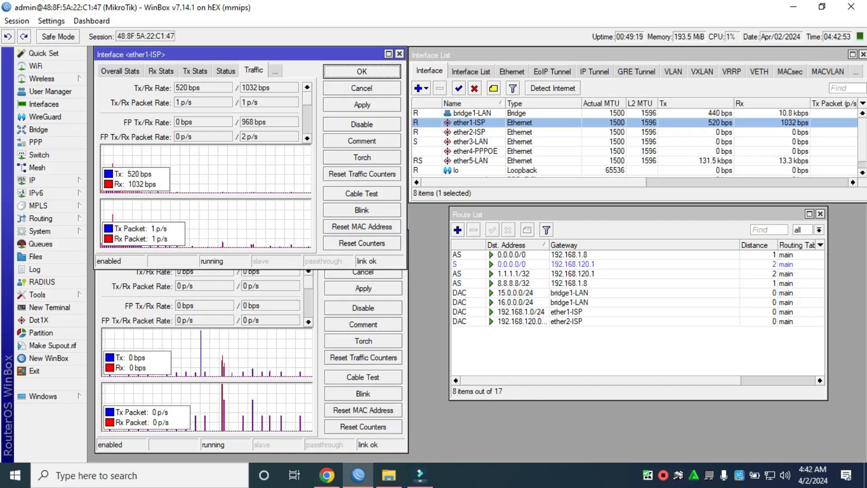
pyautogui.click(239, 296)
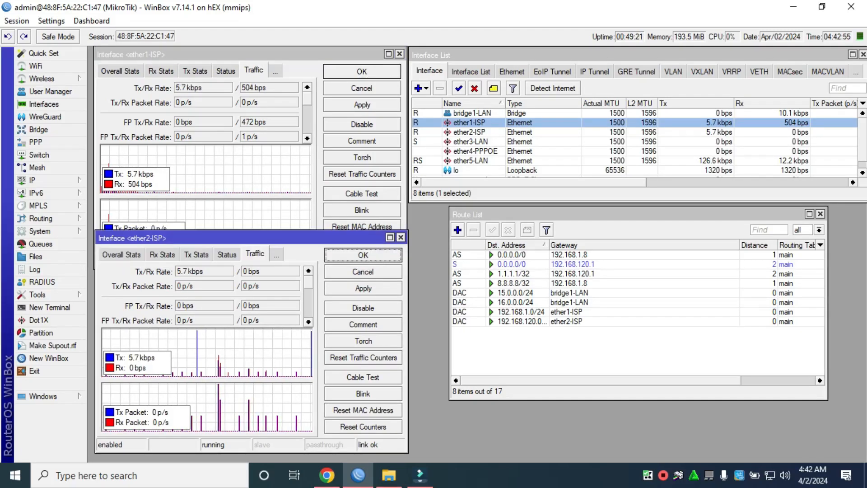
pyautogui.moveTo(239, 238); pyautogui.dragTo(239, 241)
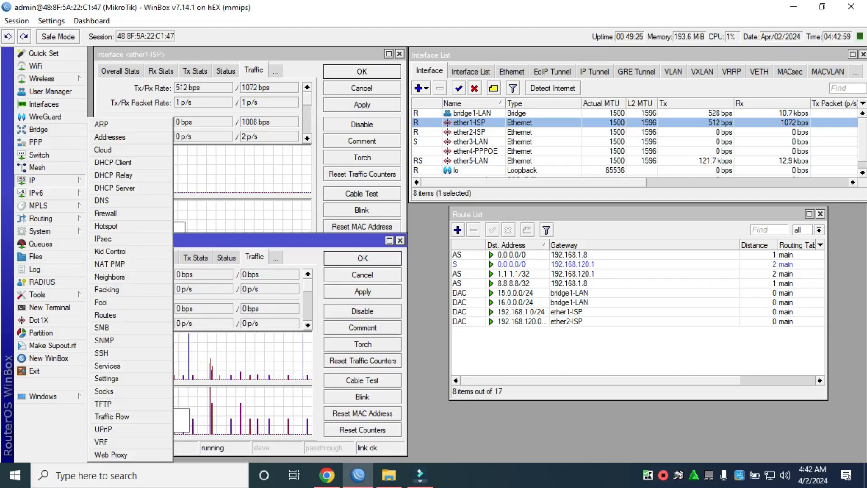
# - Review the firewall's srcnat masquerade rules for the ether1 and ether2 outgoing interfaces
pyautogui.click(45, 180)
pyautogui.click(105, 213)
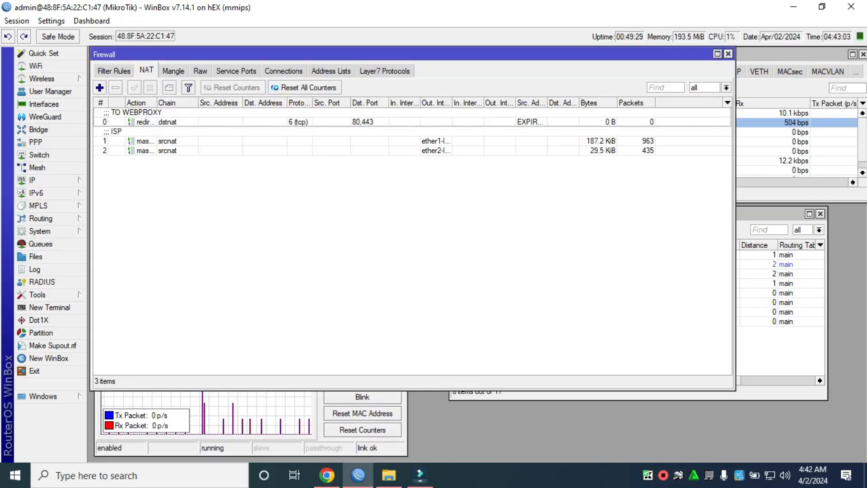
pyautogui.click(412, 141)
pyautogui.click(412, 151)
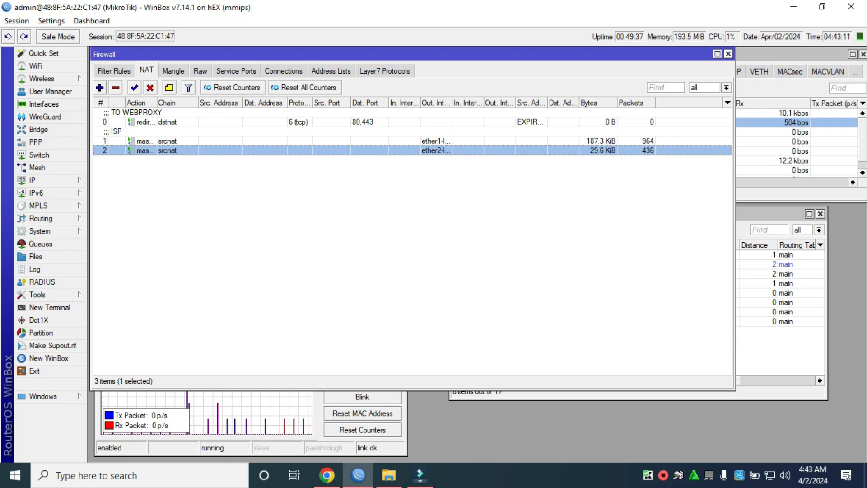
pyautogui.press('Escape')
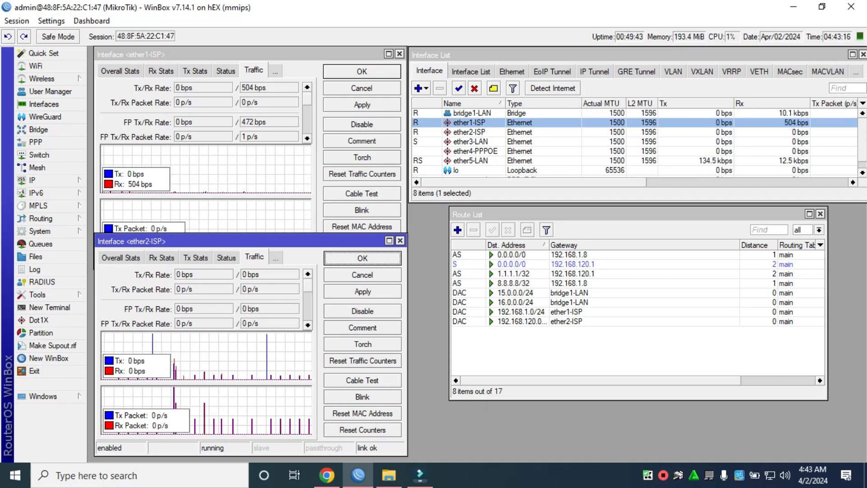
# - Close the ether2-ISP and ether1-ISP interface windows
pyautogui.click(401, 240)
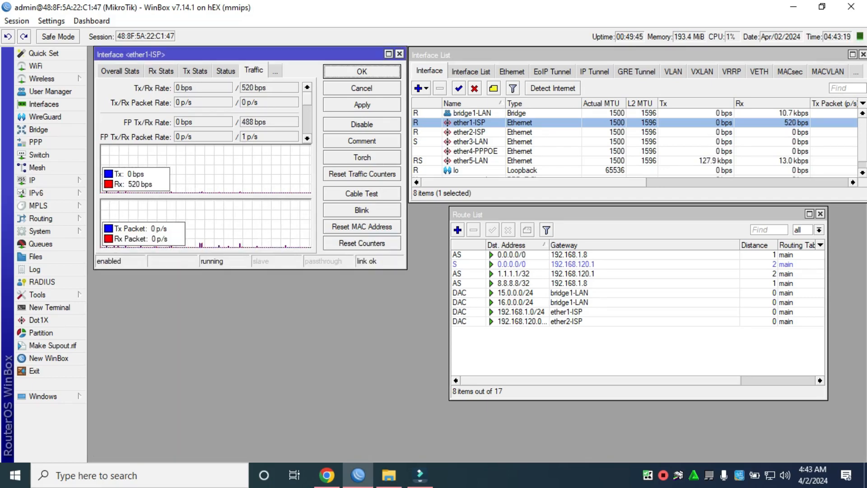
pyautogui.click(400, 53)
pyautogui.click(420, 476)
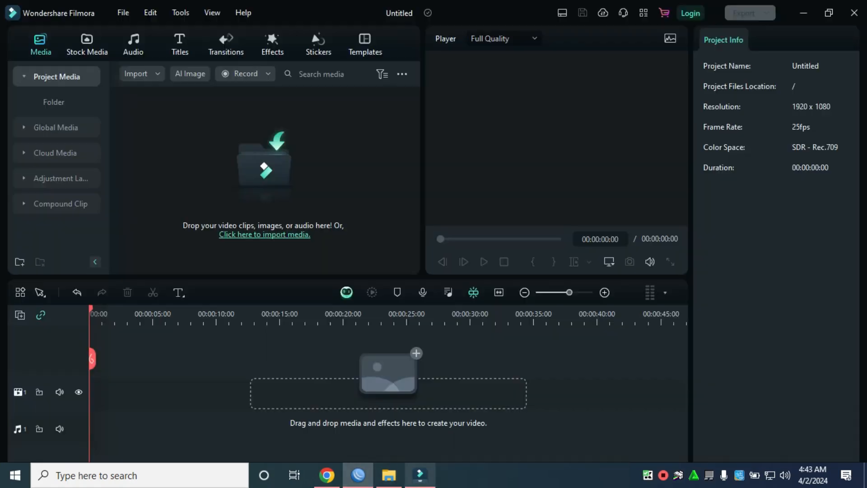
pyautogui.click(420, 475)
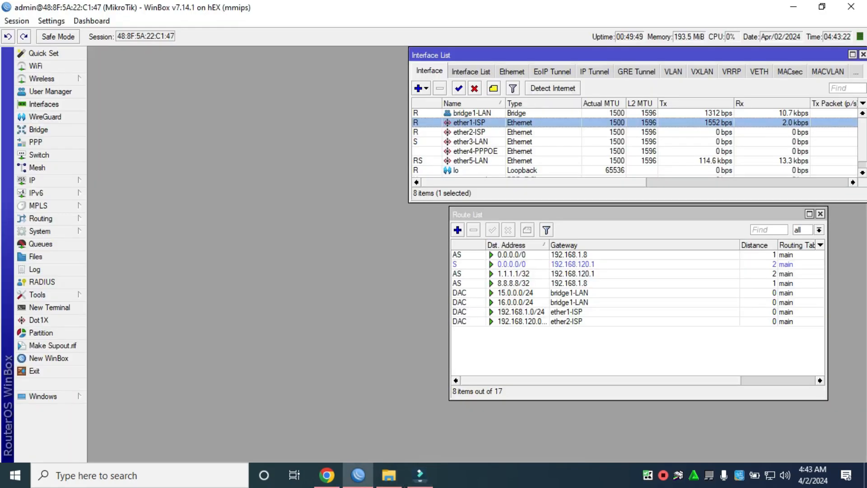
pyautogui.moveTo(326, 476)
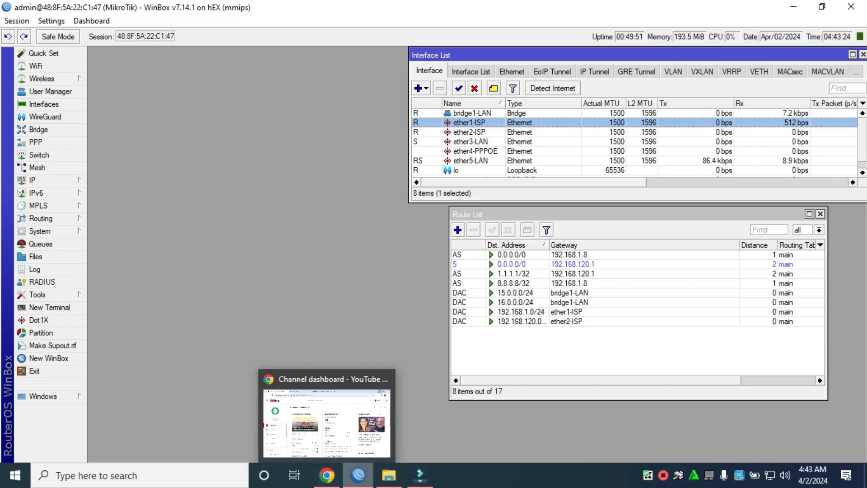
pyautogui.click(359, 476)
pyautogui.click(358, 475)
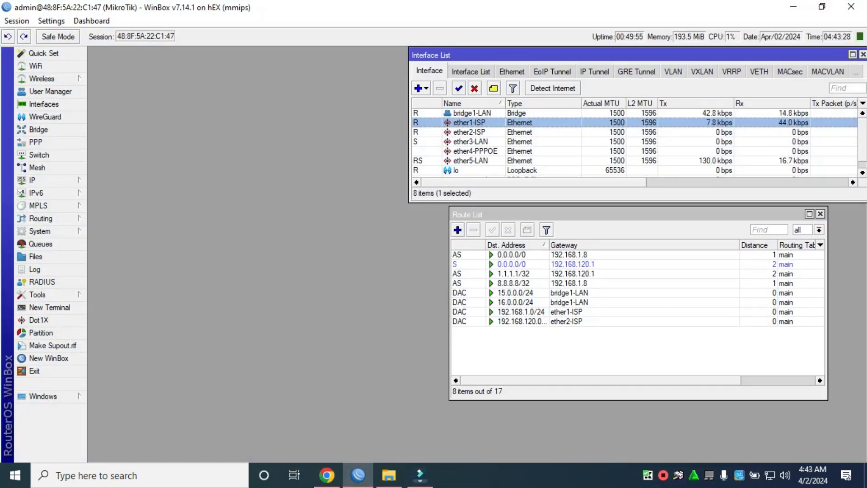
# - Delete the firewall's two srcnat masquerade NAT rules for the ether2 and ether1 ISP interfaces, keeping the web proxy redirect
pyautogui.click(41, 180)
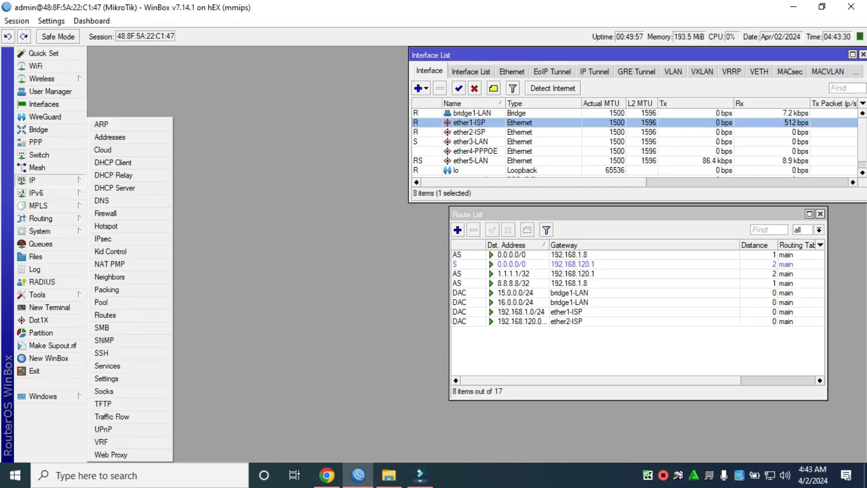
pyautogui.click(105, 213)
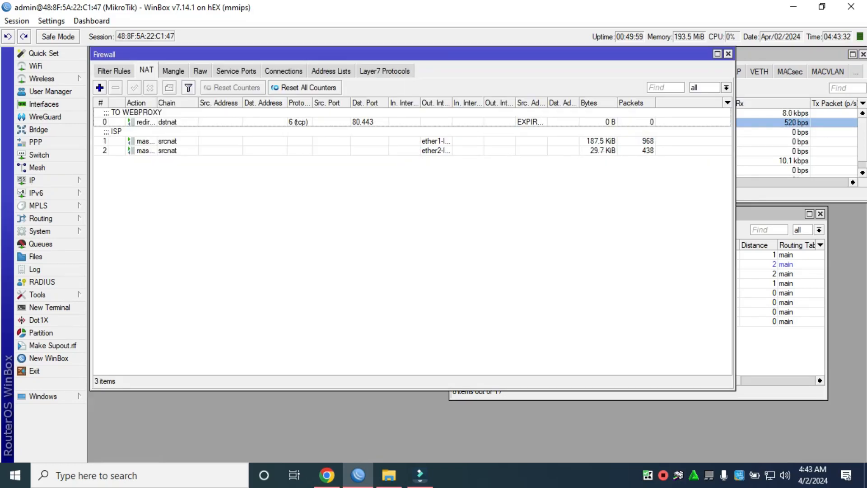
pyautogui.click(143, 151)
pyautogui.click(116, 87)
pyautogui.click(142, 141)
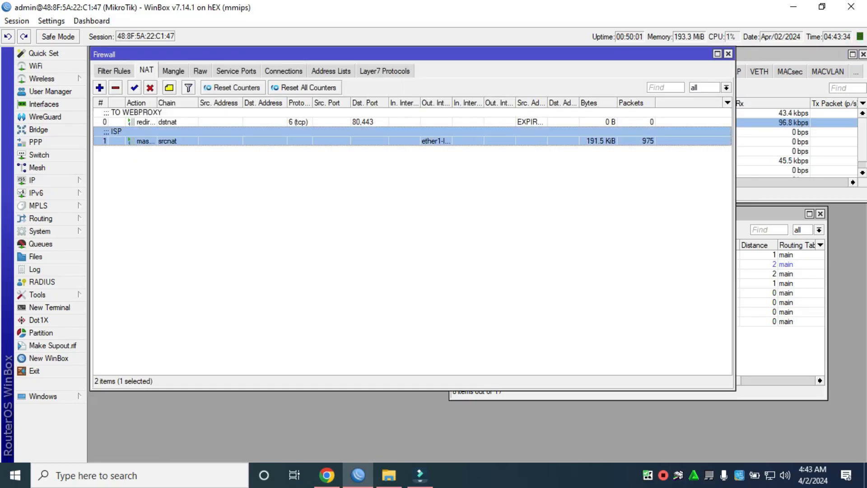
pyautogui.press('Delete')
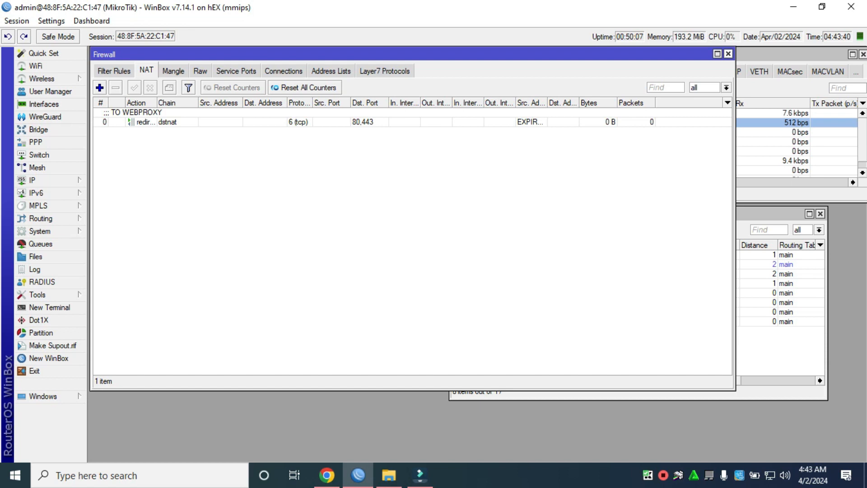
pyautogui.click(729, 54)
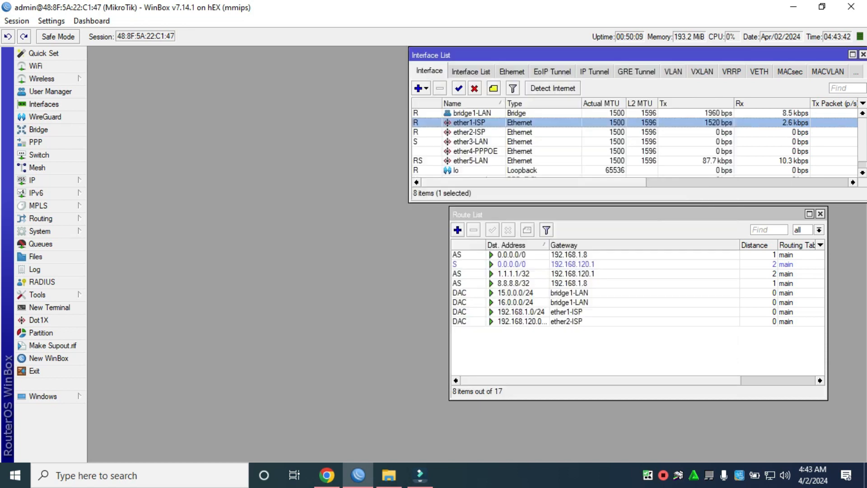
# - Delete the static routes to 8.8.8.8/32 and 1.1.1.1/32 from the route list
pyautogui.moveTo(632, 213); pyautogui.dragTo(592, 213)
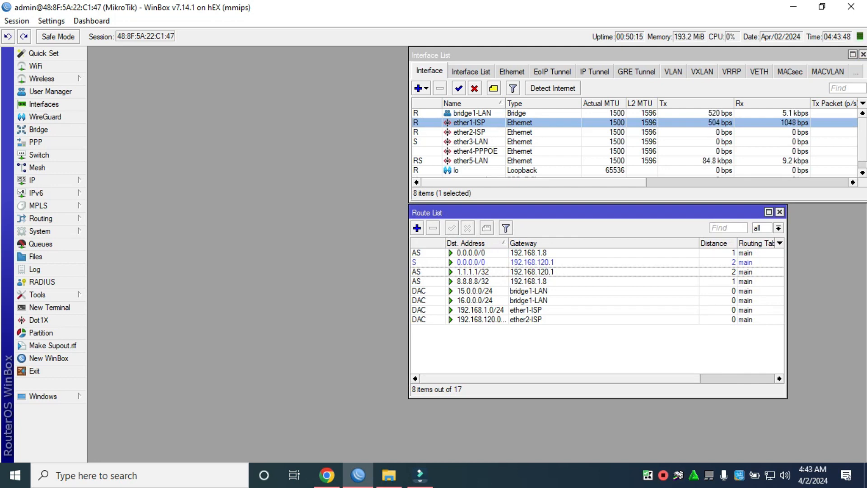
pyautogui.click(529, 282)
pyautogui.press('Delete')
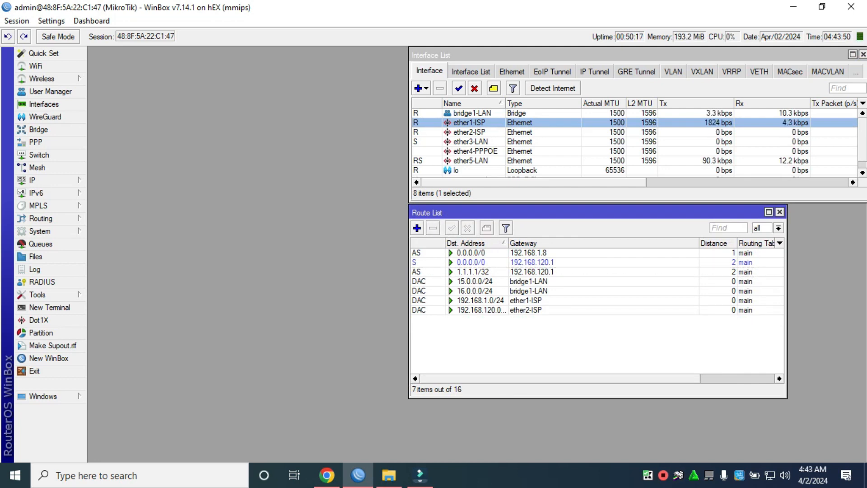
pyautogui.click(529, 272)
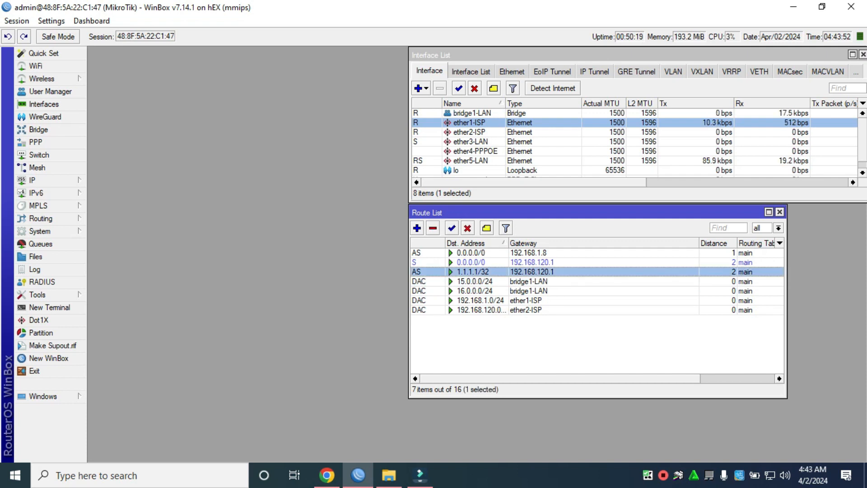
pyautogui.click(433, 228)
# - Delete both 0.0.0.0/0 default routes, via gateways 192.168.120.1 and 192.168.1.8, and close the route list
pyautogui.click(471, 262)
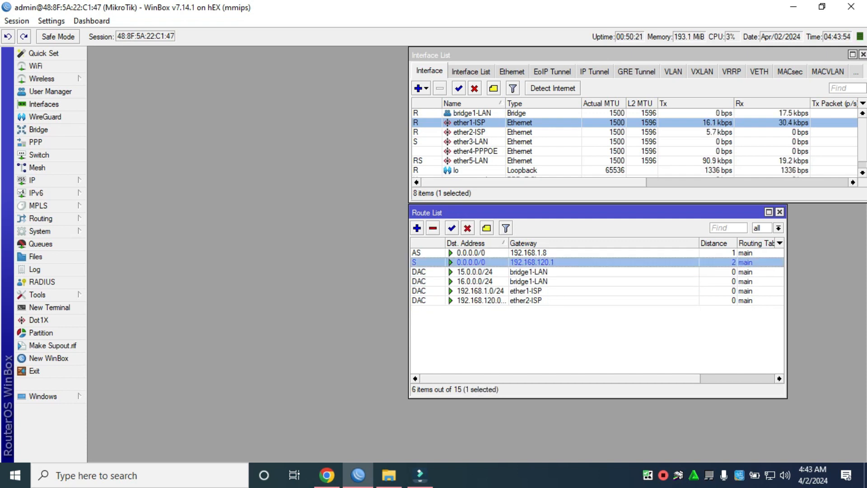
pyautogui.click(433, 228)
pyautogui.click(529, 253)
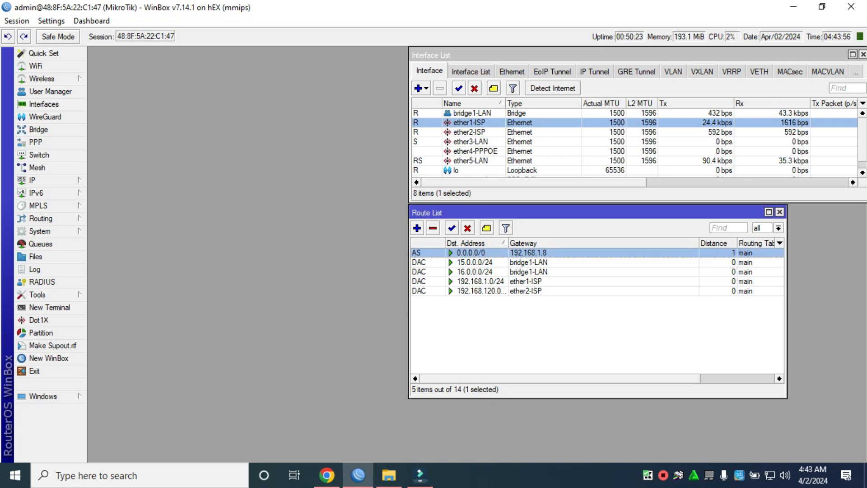
pyautogui.click(433, 228)
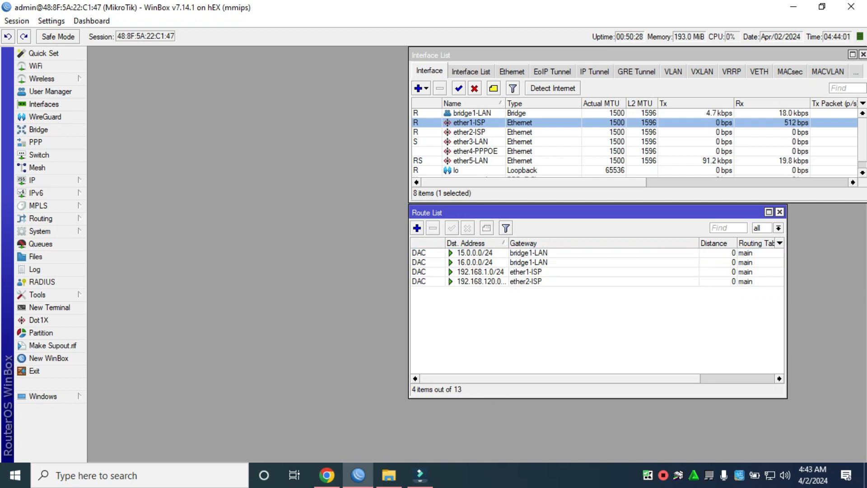
pyautogui.click(780, 212)
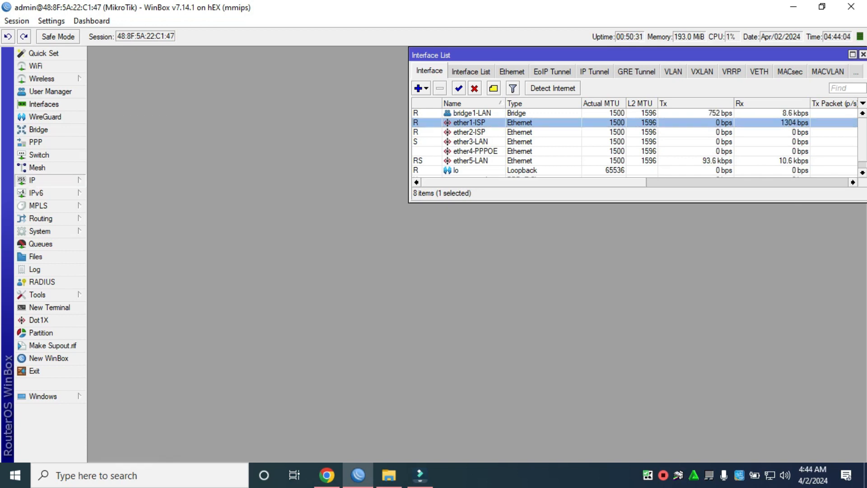
# - Remove the DHCP client entry on ether1-ISP and close the DHCP Client window
pyautogui.click(337, 172)
pyautogui.click(323, 139)
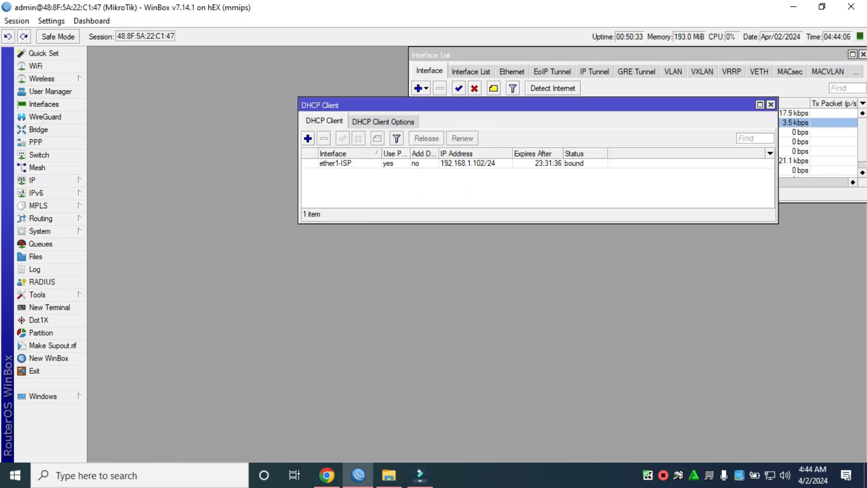
pyautogui.click(336, 163)
pyautogui.click(324, 138)
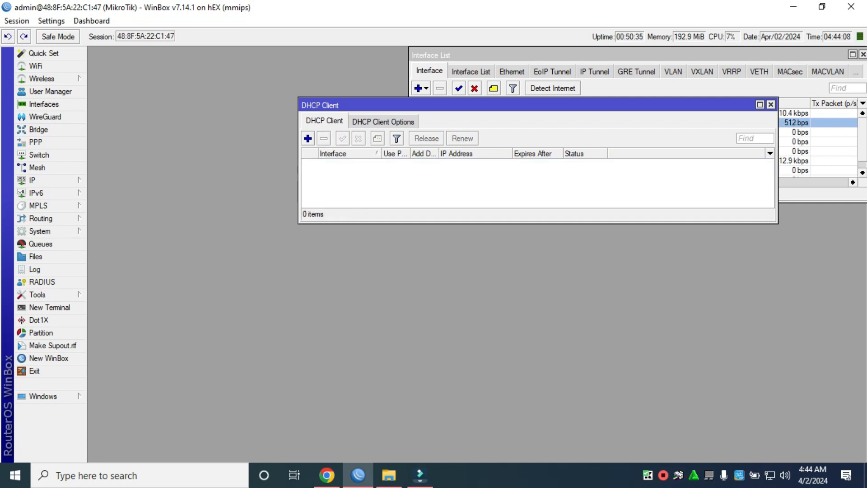
pyautogui.moveTo(384, 105); pyautogui.dragTo(429, 219)
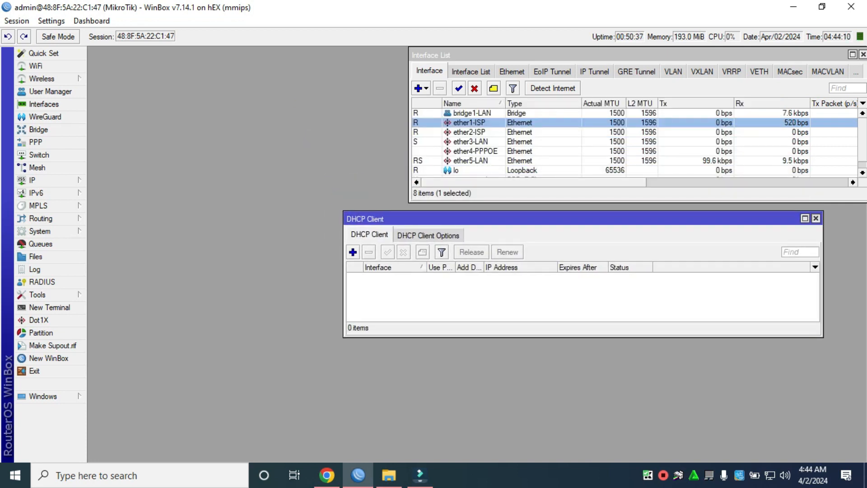
pyautogui.click(816, 219)
# - Move the Interface List window next to the main menu and widen it to show more columns
pyautogui.moveTo(497, 55); pyautogui.dragTo(181, 58)
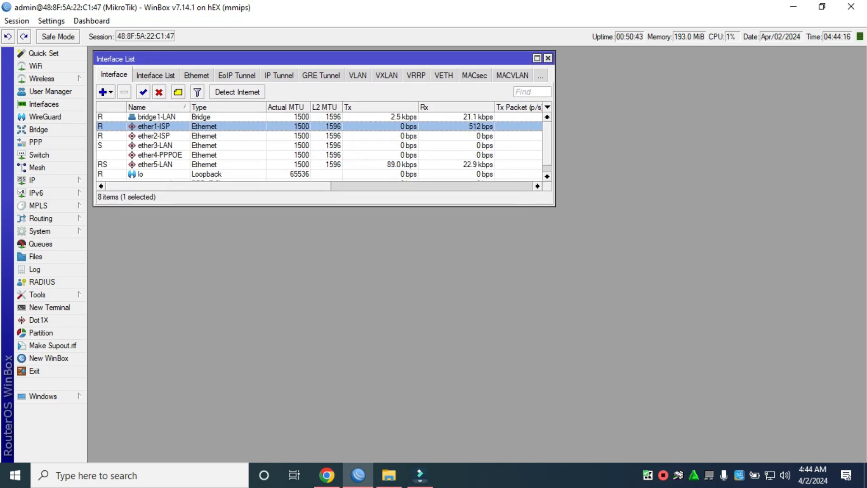
pyautogui.moveTo(555, 136); pyautogui.dragTo(683, 135)
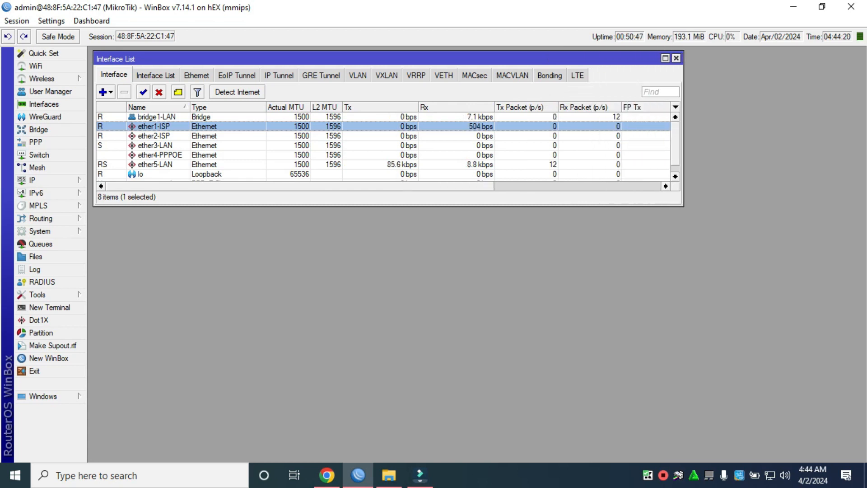
pyautogui.click(155, 136)
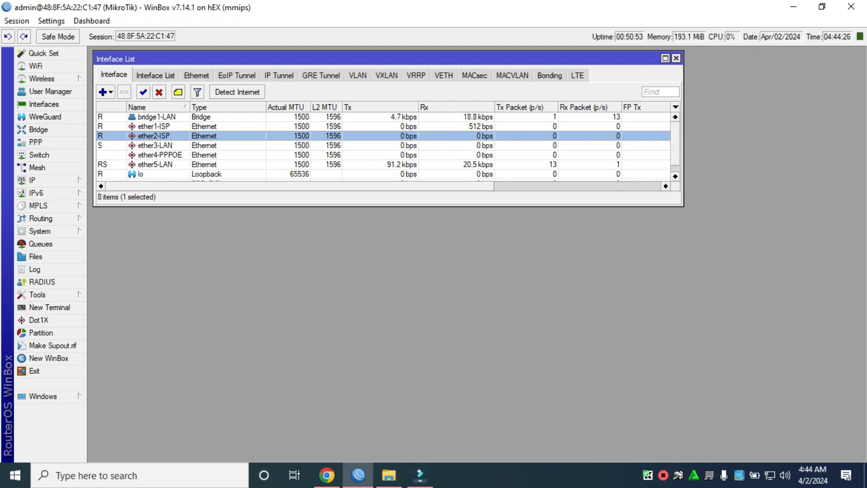
# - Rename the ether1-ISP interface as ether1-PLDT and save the change
pyautogui.doubleClick(154, 127)
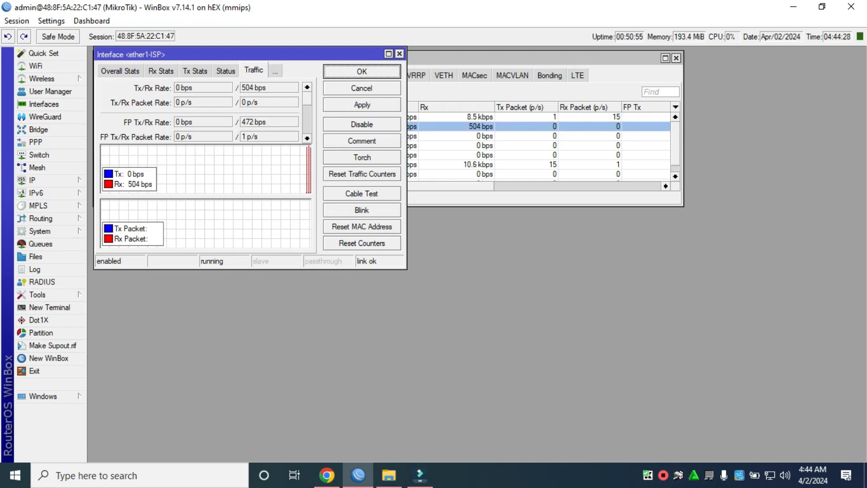
pyautogui.click(118, 71)
pyautogui.click(119, 71)
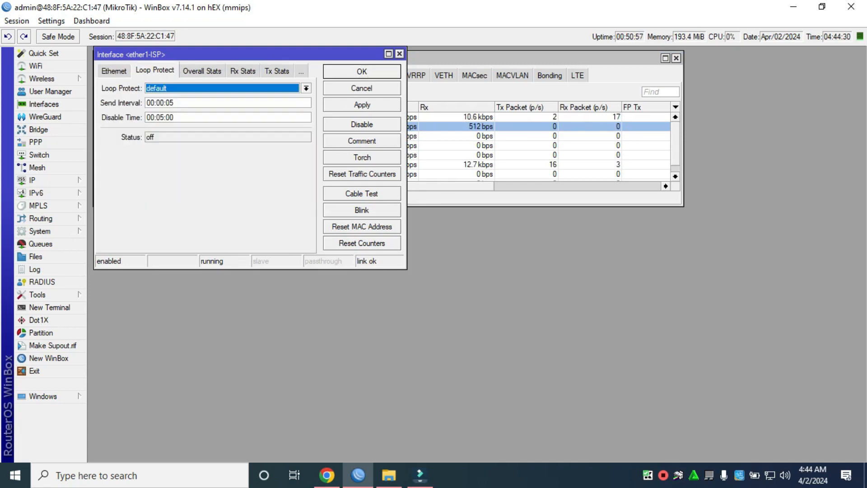
pyautogui.click(115, 71)
pyautogui.click(113, 71)
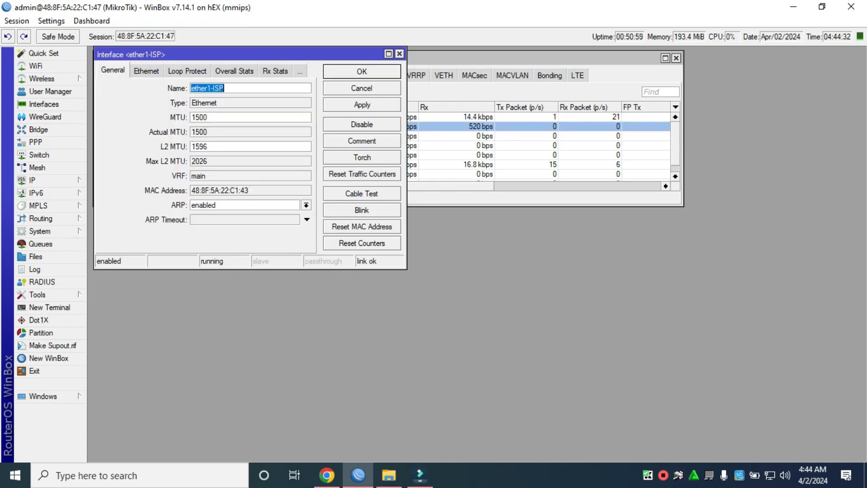
pyautogui.click(225, 88)
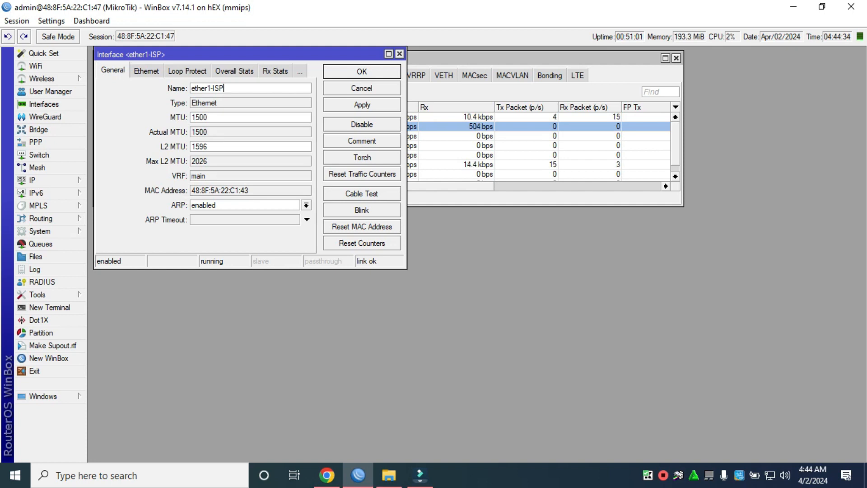
pyautogui.press('BackSpace')
pyautogui.press('BackSpace')
pyautogui.press('BackSpace')
pyautogui.write('PLDT')
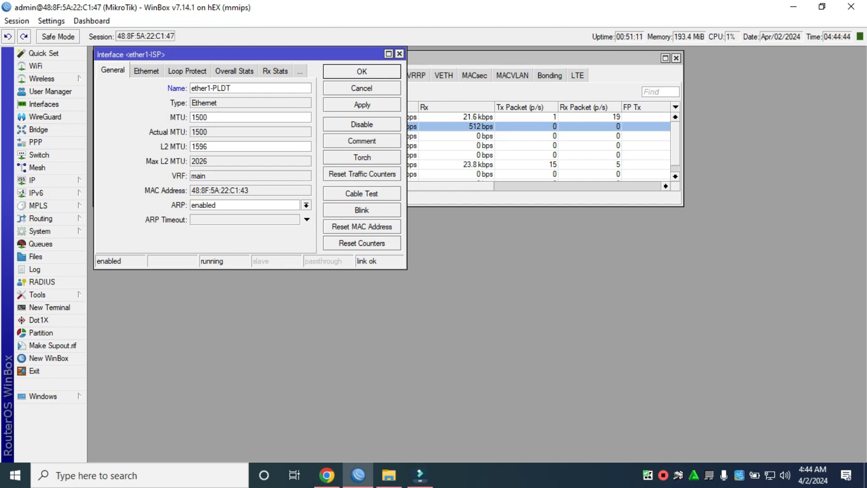
pyautogui.click(362, 105)
pyautogui.click(362, 71)
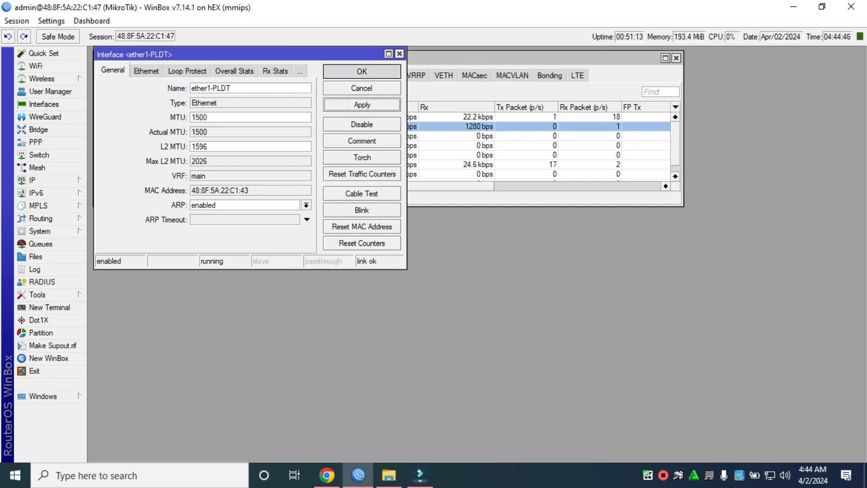
# - Rename the ether2-ISP interface as ether2-CONVERGE and save the change
pyautogui.doubleClick(154, 136)
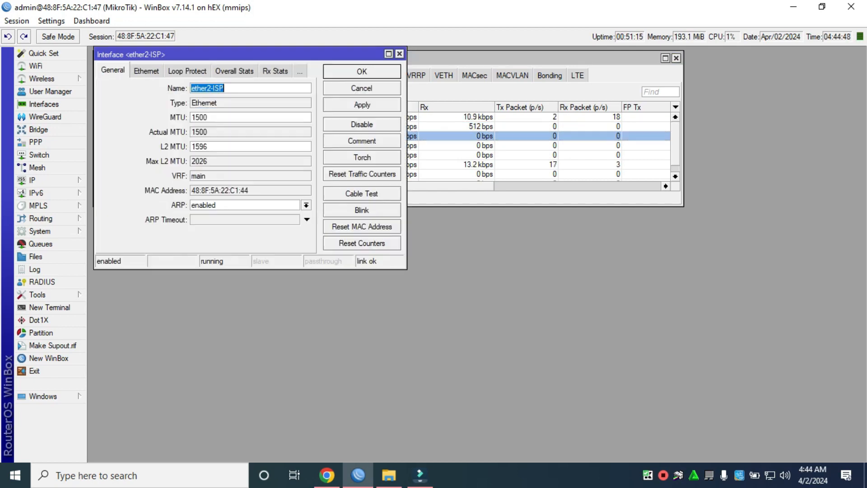
pyautogui.click(225, 88)
pyautogui.press('BackSpace')
pyautogui.press('BackSpace')
pyautogui.press('BackSpace')
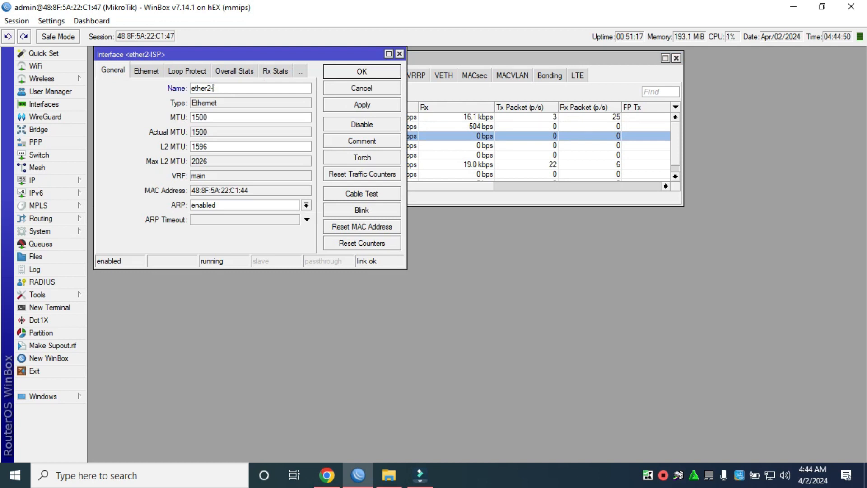
pyautogui.write('CONVERGE')
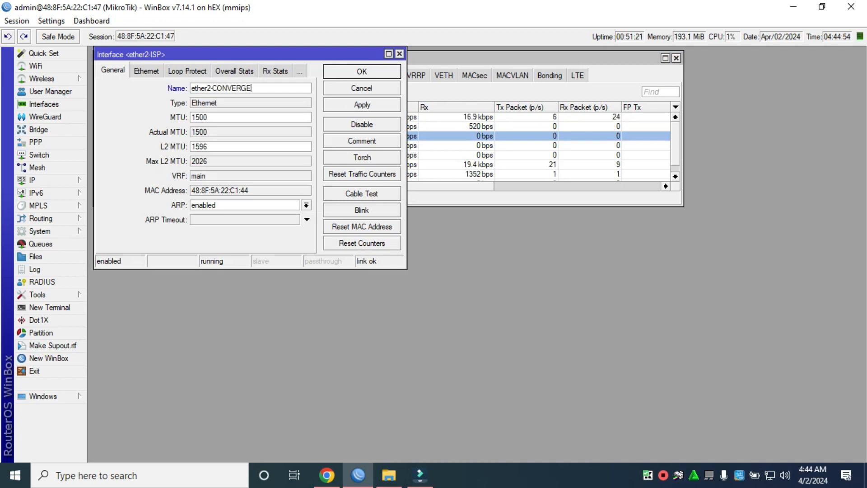
pyautogui.click(362, 105)
pyautogui.click(362, 71)
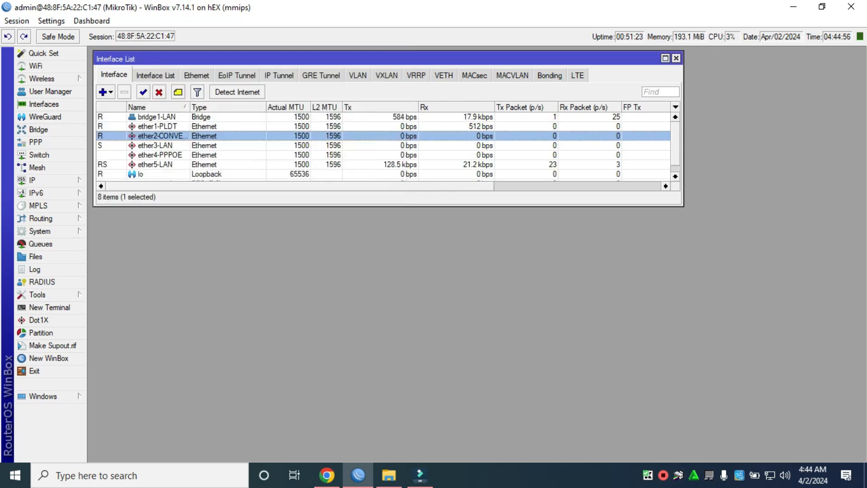
# - Widen the Name column to fit the full interface names and move the Interface List window flush against the main menu
pyautogui.moveTo(190, 107); pyautogui.dragTo(231, 107)
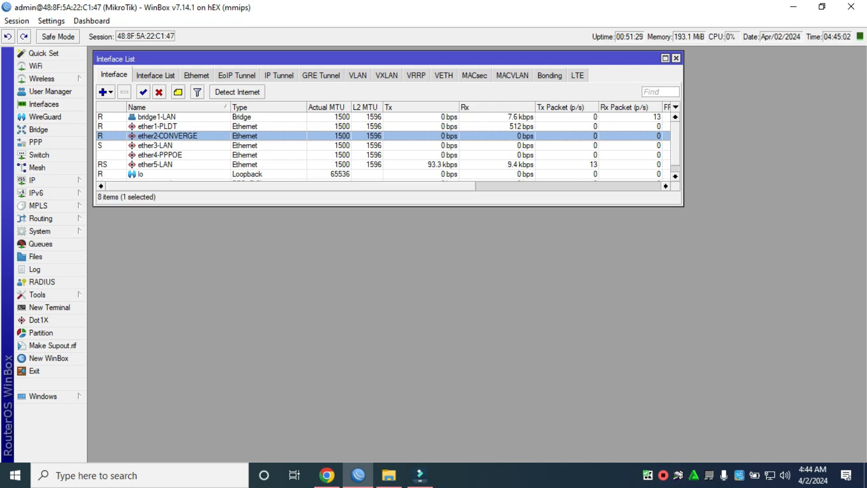
pyautogui.click(155, 146)
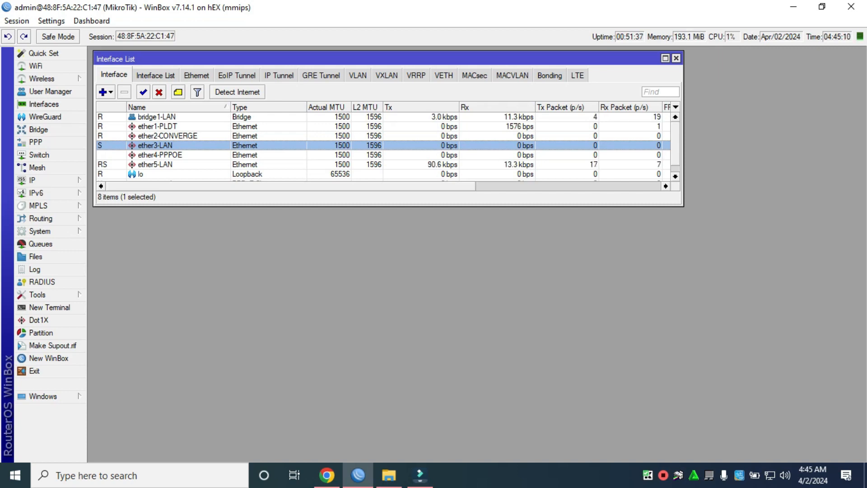
pyautogui.click(155, 165)
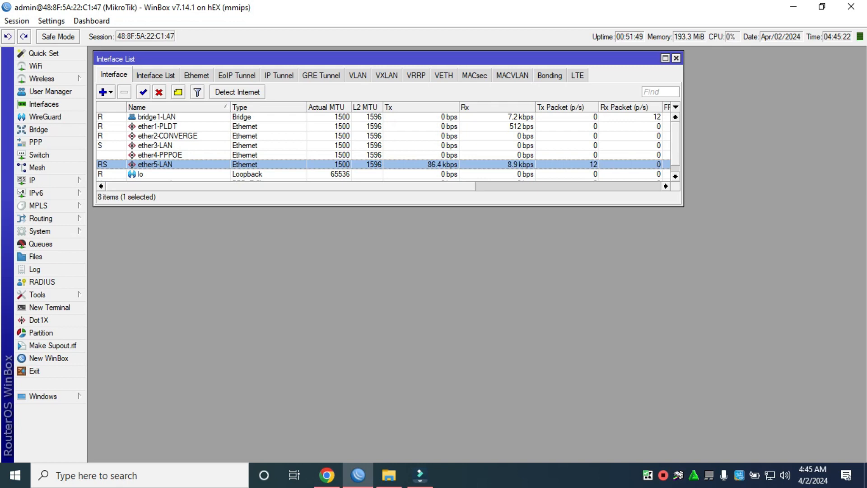
pyautogui.moveTo(388, 59); pyautogui.dragTo(383, 57)
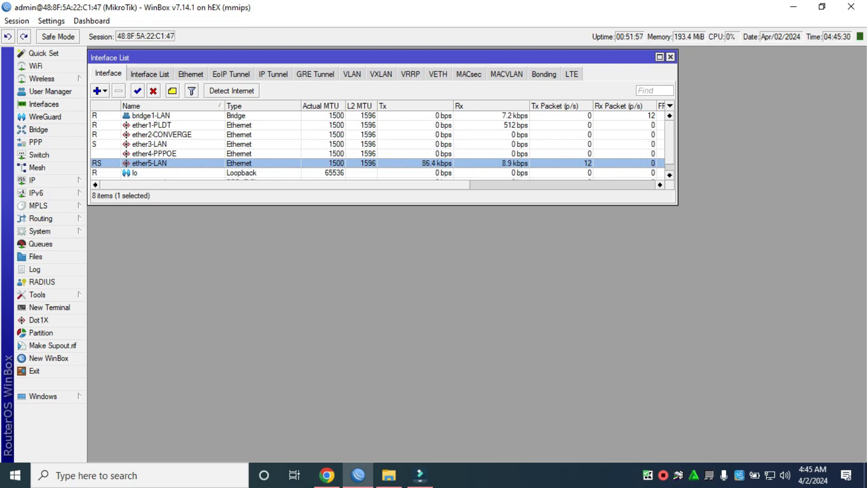
pyautogui.moveTo(382, 57); pyautogui.dragTo(383, 57)
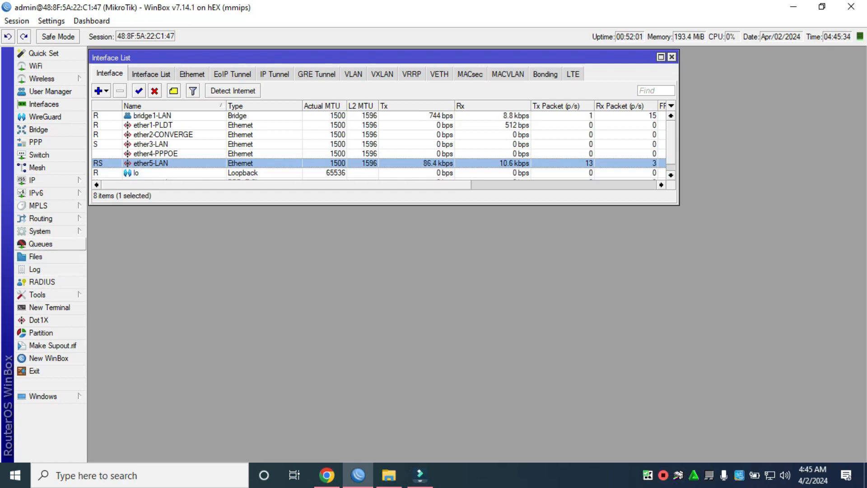
# - Test internet connectivity by pinging 8.8.8.8 from a new terminal, and close the terminal
pyautogui.click(50, 307)
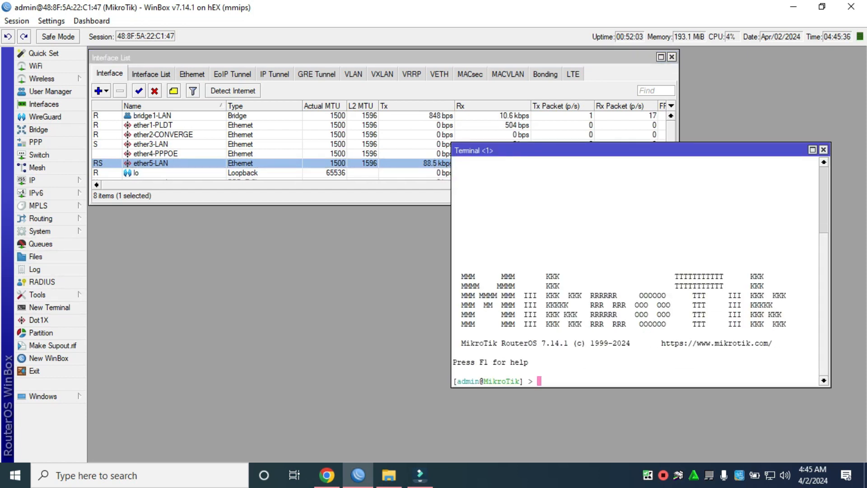
pyautogui.write('ping rou')
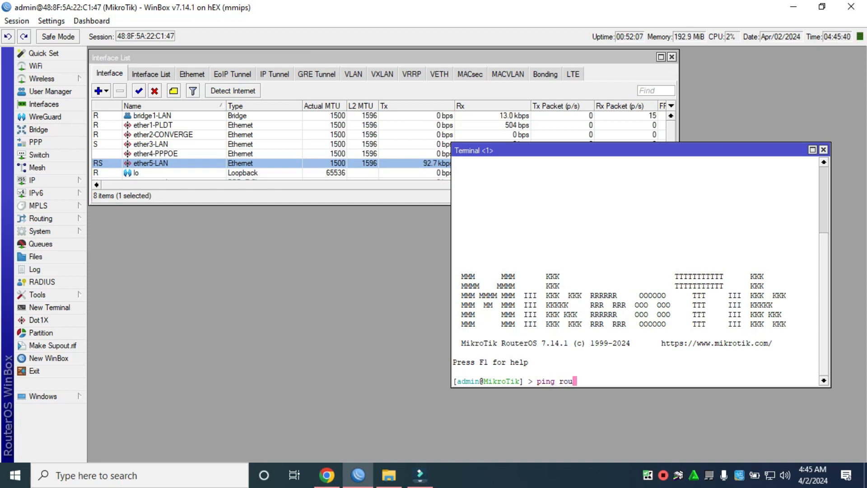
pyautogui.press('BackSpace')
pyautogui.press('BackSpace')
pyautogui.press('BackSpace')
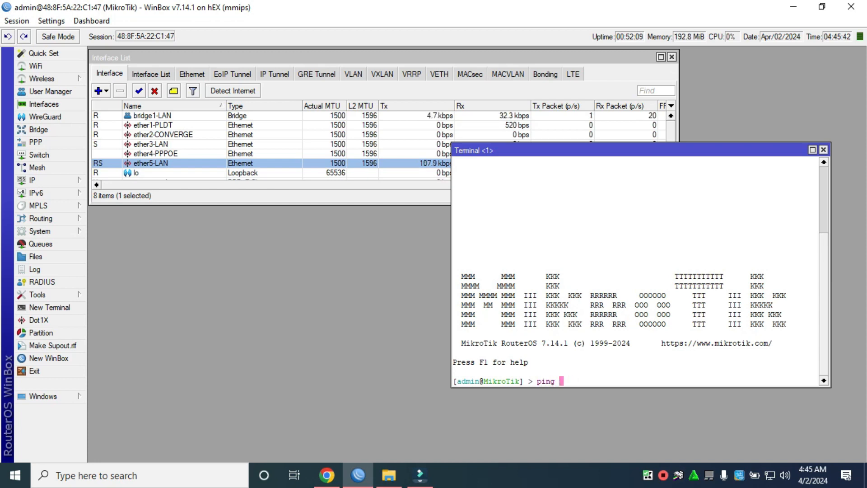
pyautogui.write('8.8.8.8')
pyautogui.press('Return')
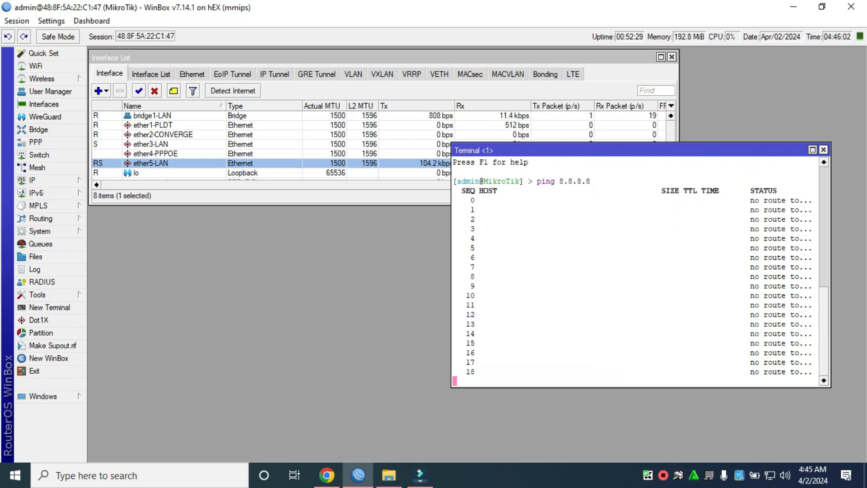
pyautogui.click(824, 150)
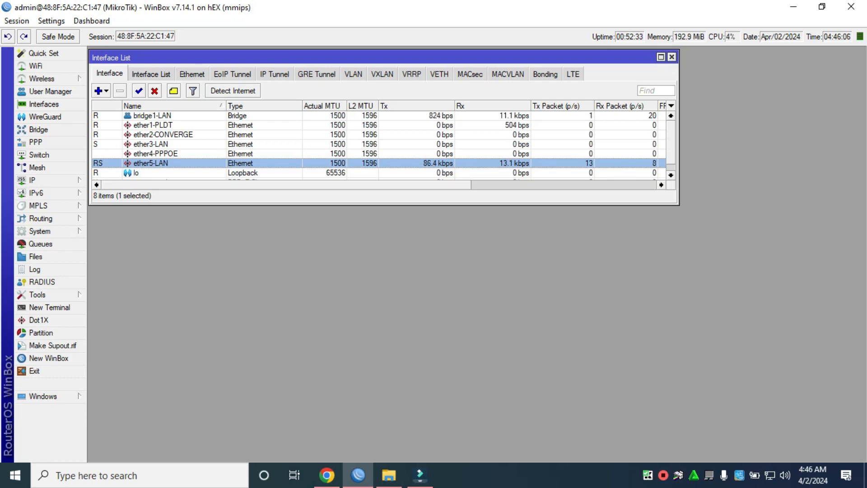
# - Add a DHCP client on ether1-PLDT with Add Default Route set to no, keeping peer DNS and NTP enabled
pyautogui.click(33, 180)
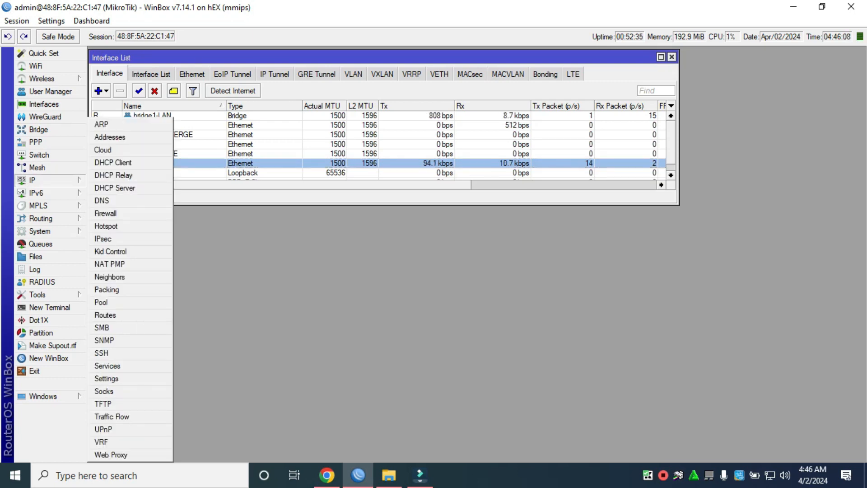
pyautogui.click(135, 164)
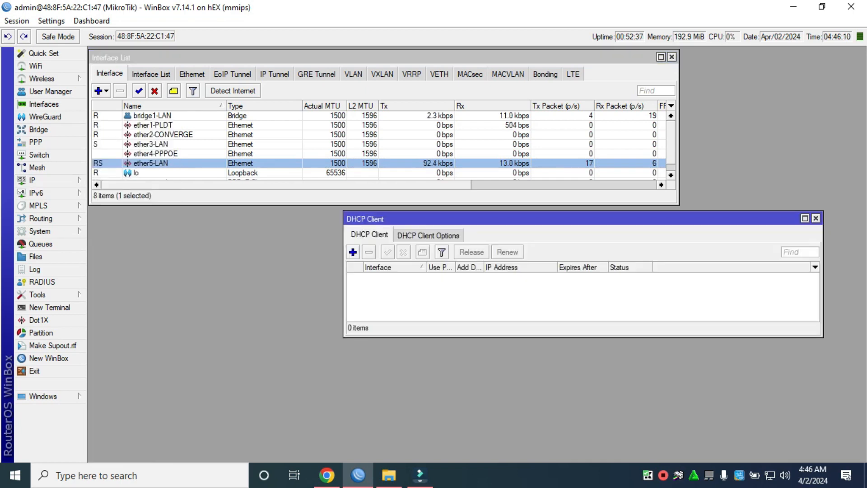
pyautogui.moveTo(437, 219); pyautogui.dragTo(254, 222)
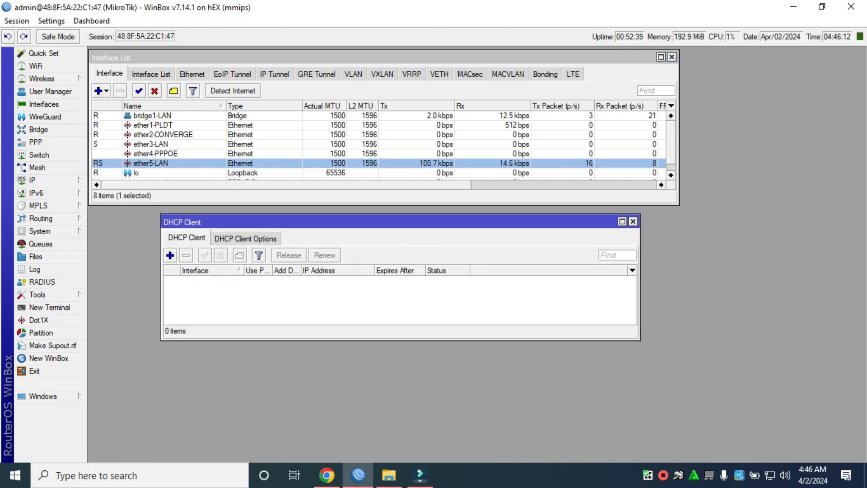
pyautogui.click(170, 255)
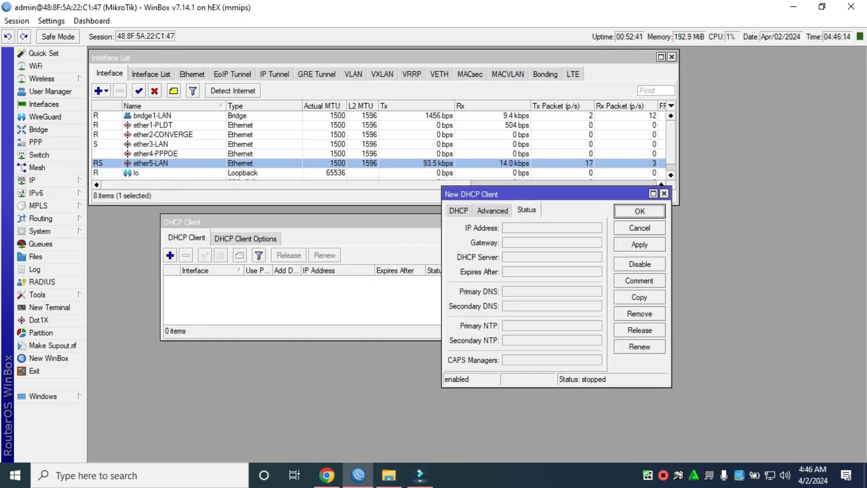
pyautogui.click(458, 211)
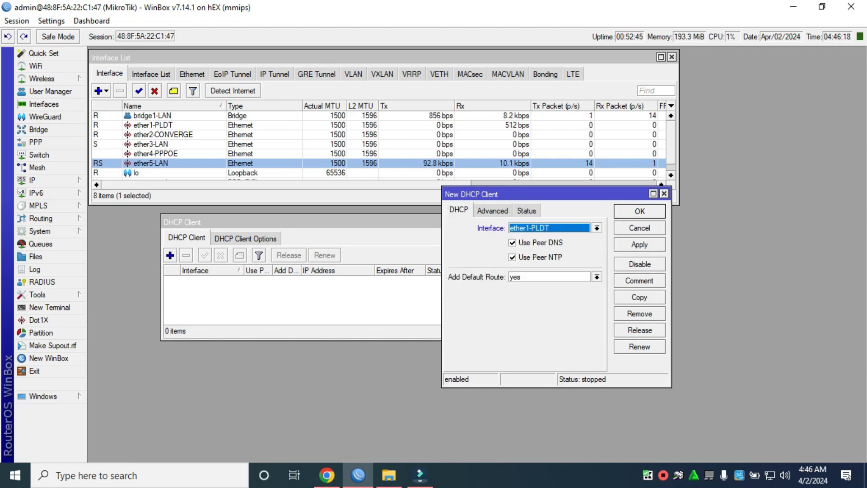
pyautogui.click(597, 277)
pyautogui.click(549, 287)
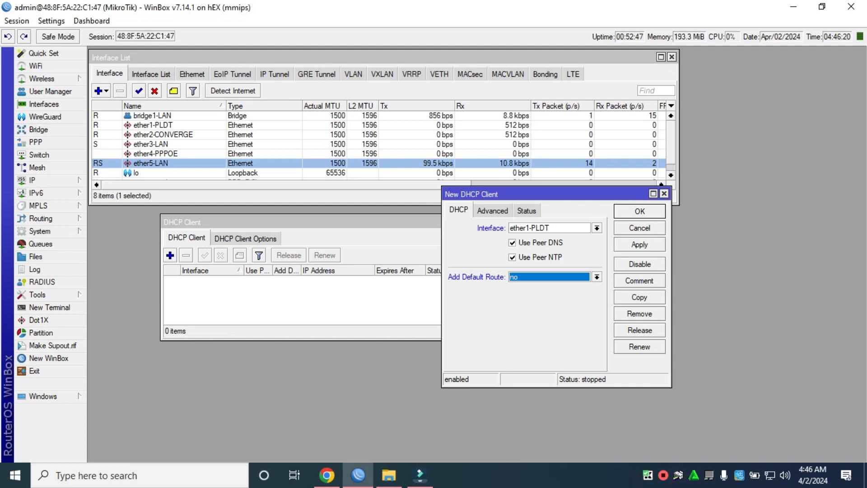
pyautogui.click(640, 244)
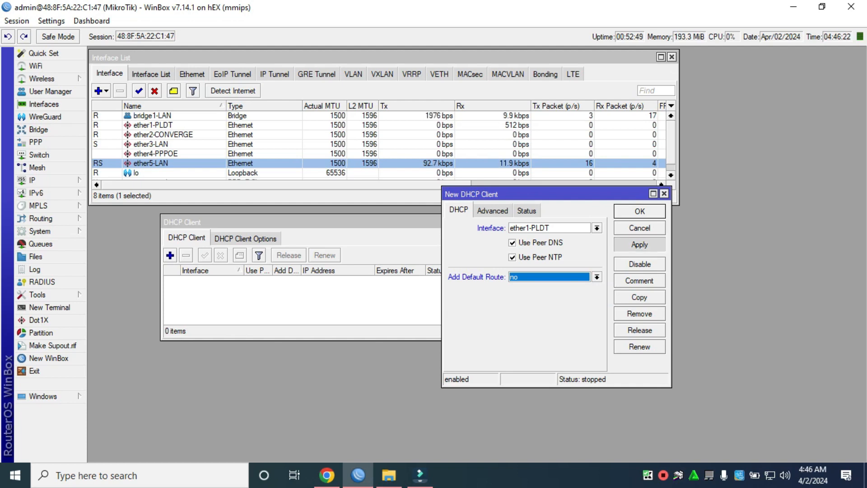
pyautogui.click(640, 211)
pyautogui.click(400, 281)
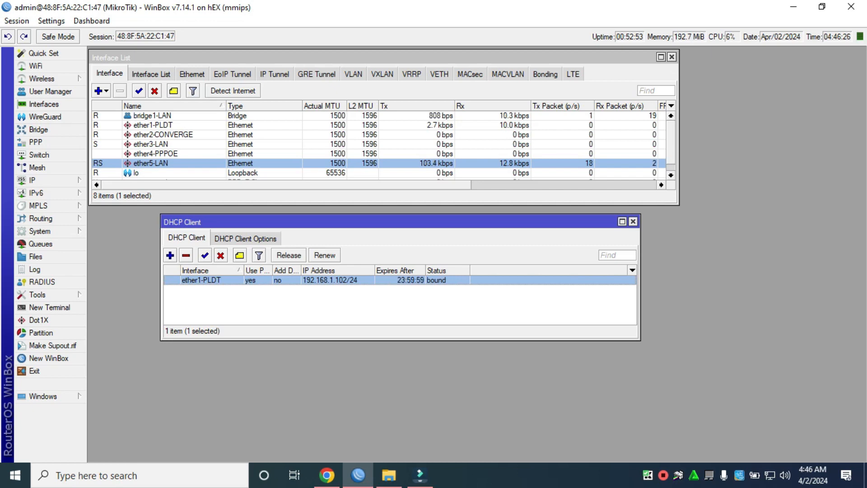
# - Add a second DHCP client on the ether2-CONVERGE interface and apply it
pyautogui.click(170, 255)
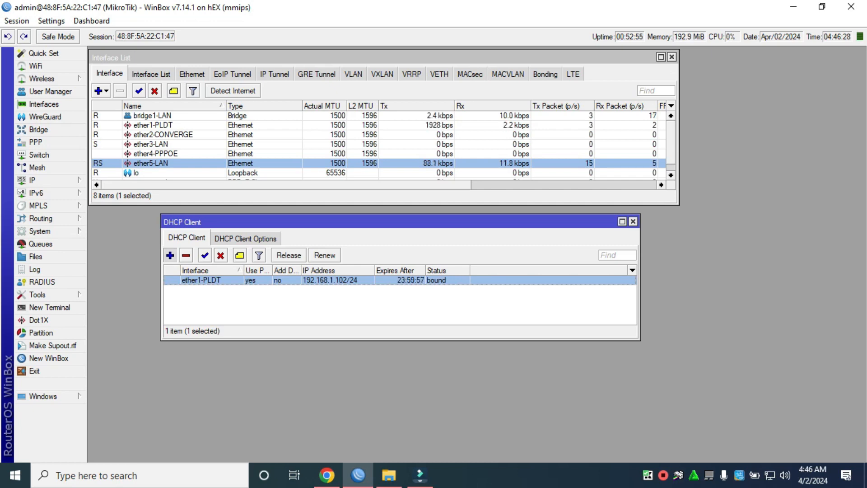
pyautogui.click(597, 228)
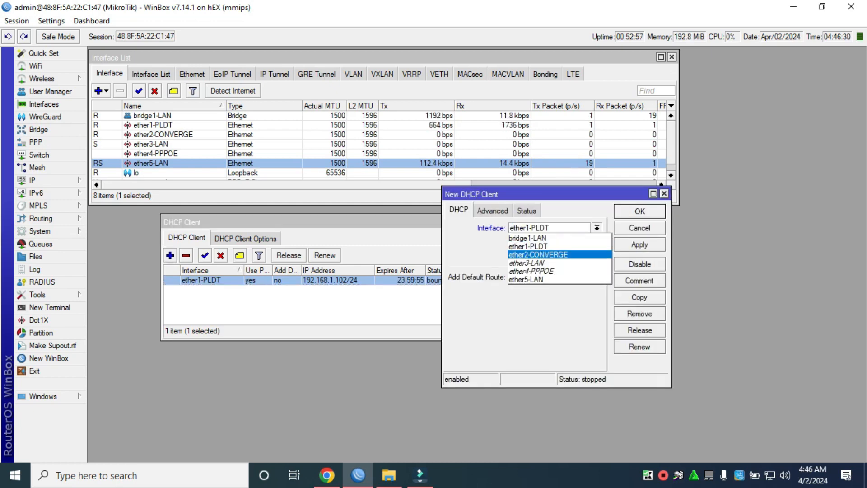
pyautogui.click(538, 254)
pyautogui.click(639, 244)
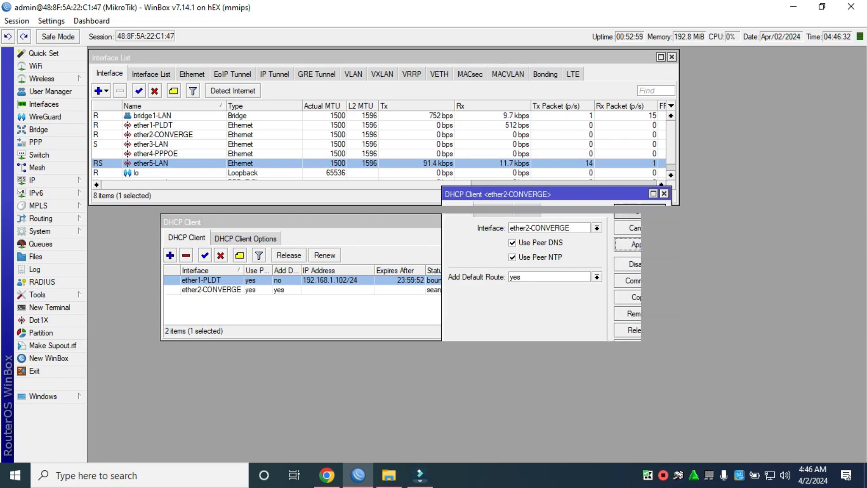
# - Set Add Default Route to no for the ether2-CONVERGE DHCP client and move the DHCP Client window directly below the Interface List
pyautogui.doubleClick(211, 290)
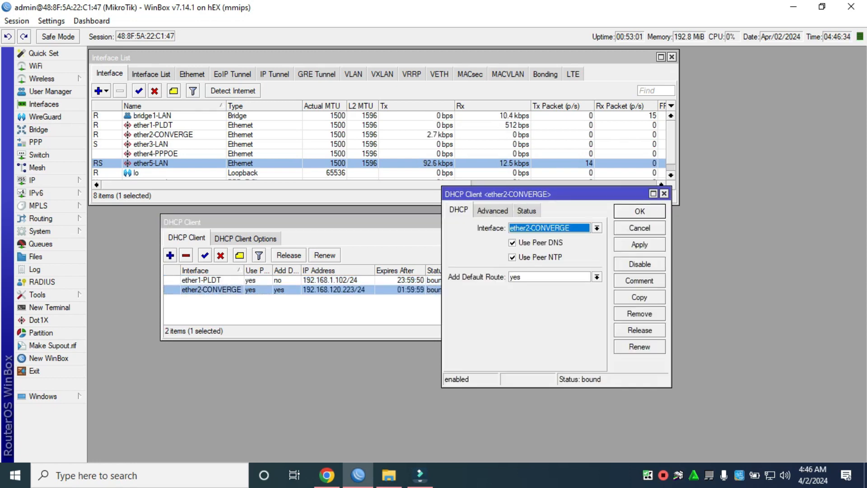
pyautogui.click(596, 277)
pyautogui.click(549, 287)
pyautogui.click(640, 244)
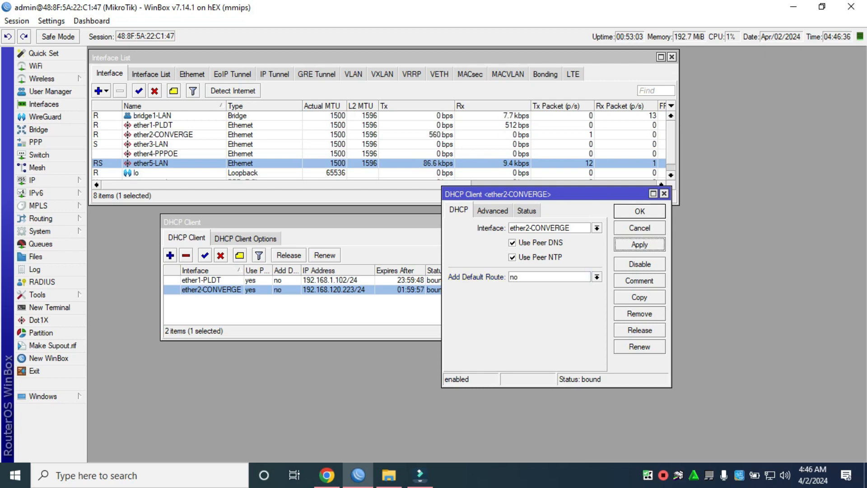
pyautogui.click(640, 211)
pyautogui.click(479, 310)
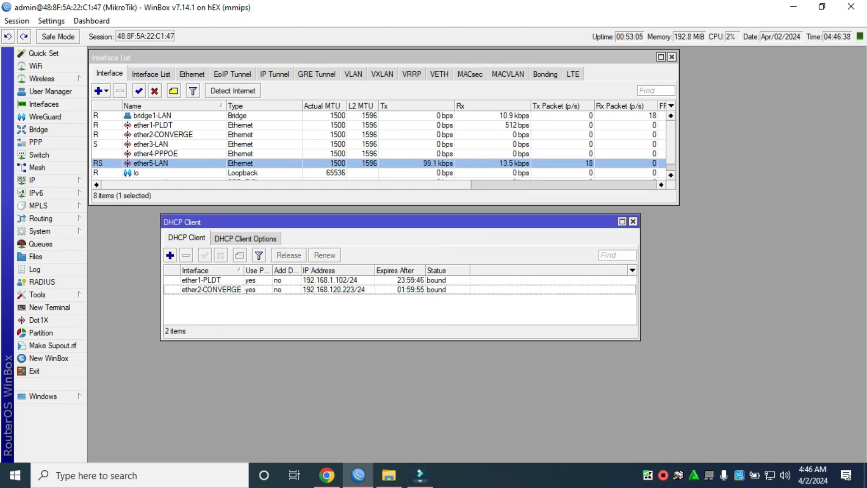
pyautogui.moveTo(406, 222); pyautogui.dragTo(337, 214)
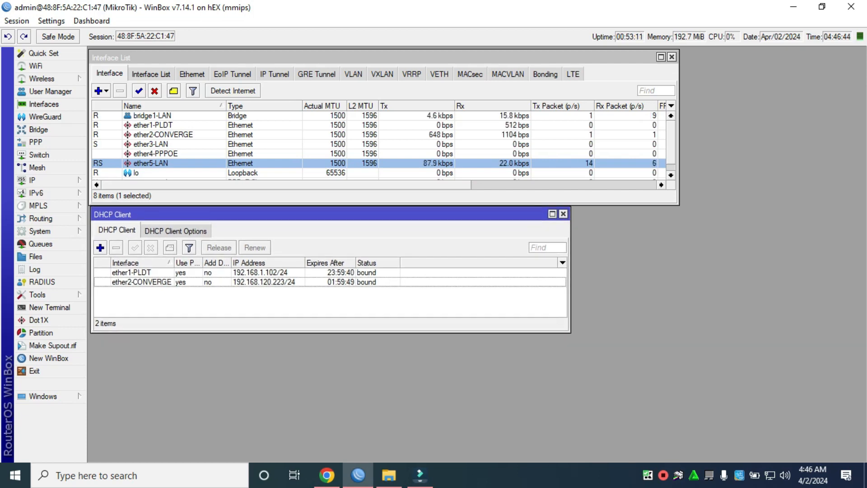
# - Add 1.1.1.1 as a second DNS server after 8.8.8.8, keep remote requests allowed, and save the DNS settings
pyautogui.click(31, 179)
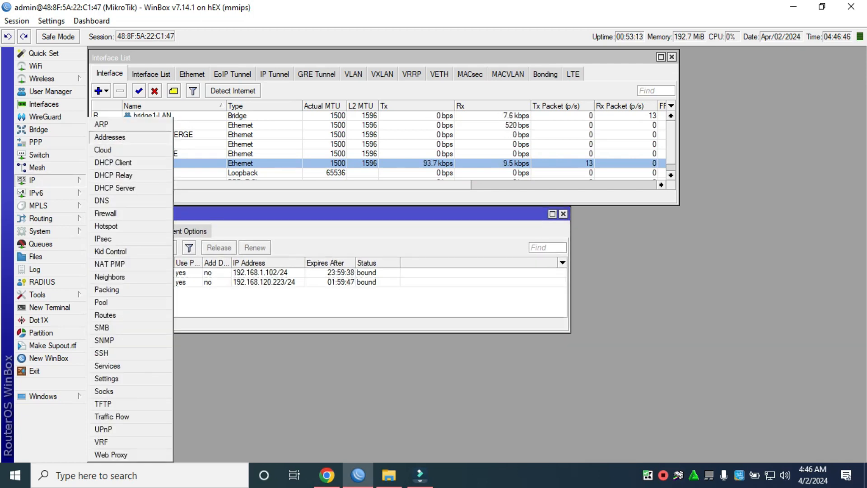
pyautogui.click(101, 200)
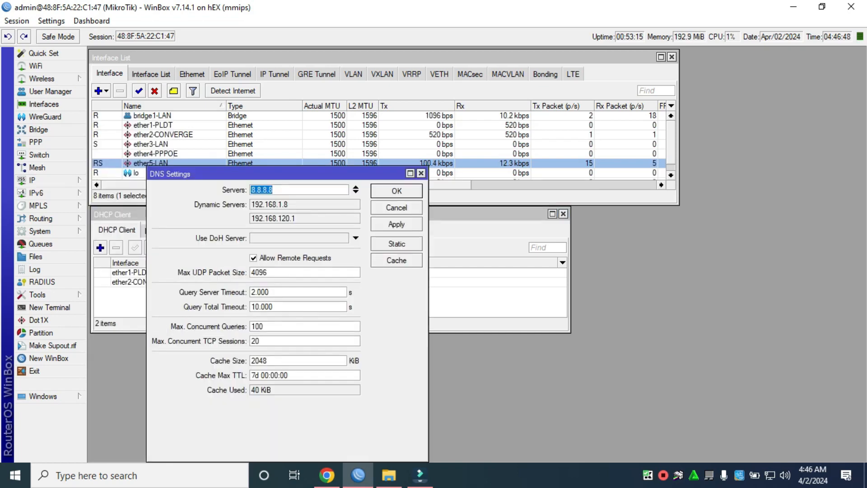
pyautogui.click(274, 190)
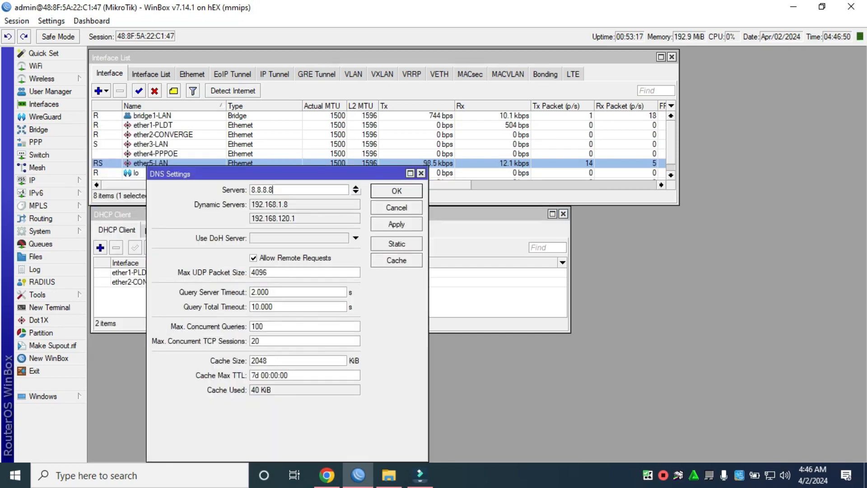
pyautogui.click(356, 192)
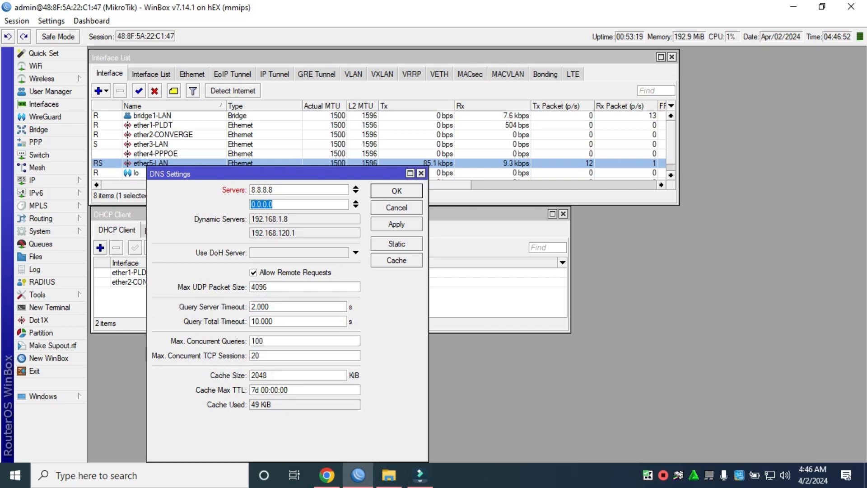
pyautogui.write('1.1.1.1')
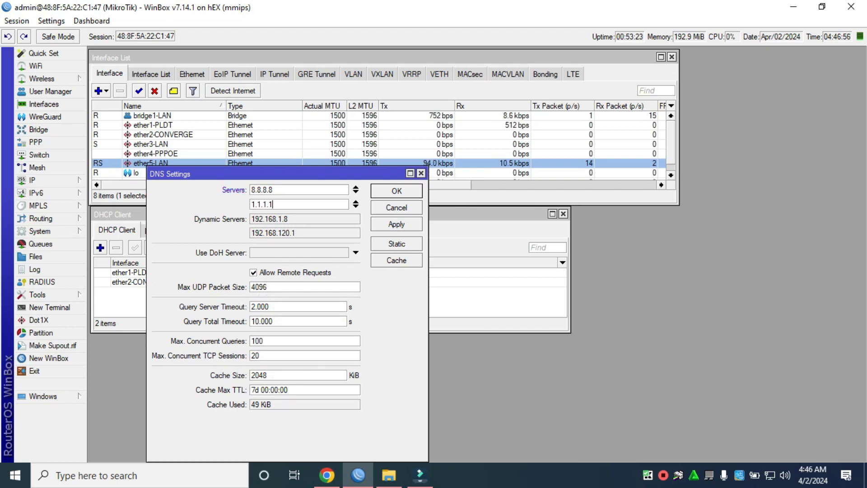
pyautogui.click(253, 272)
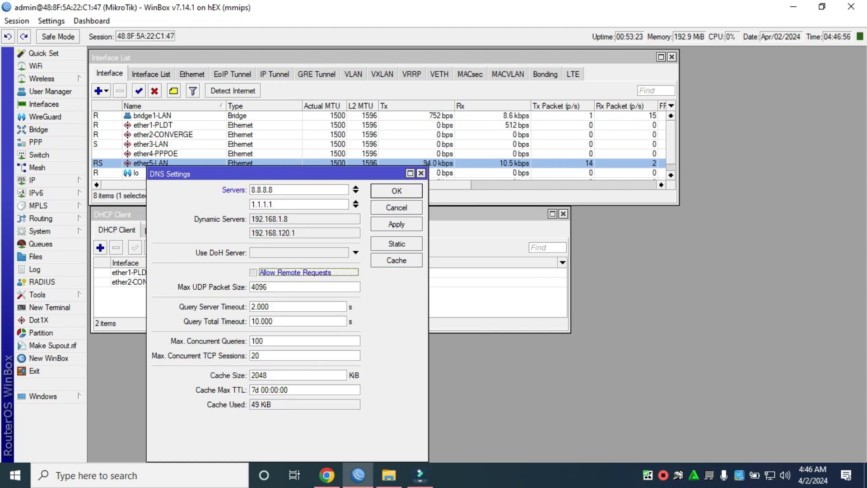
pyautogui.click(253, 273)
pyautogui.click(397, 224)
pyautogui.click(397, 190)
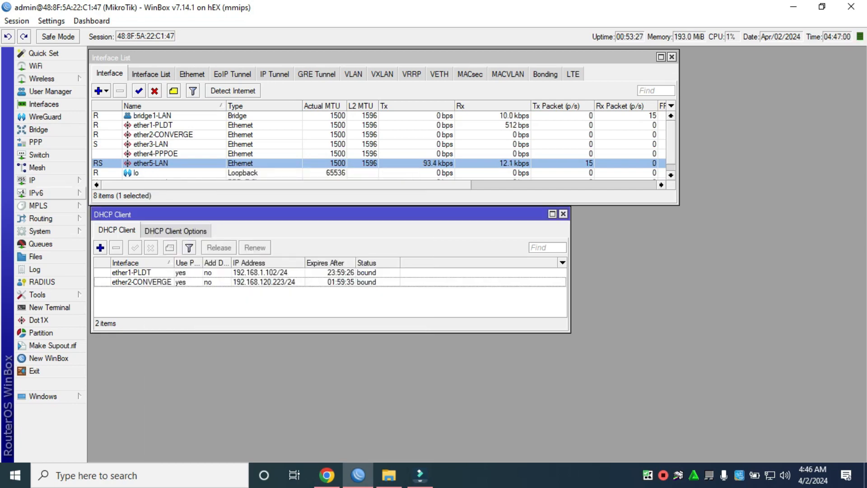
# - Create a firewall NAT rule in the srcnat chain with out interface ether1-PLDT and the action masquerade
pyautogui.click(45, 180)
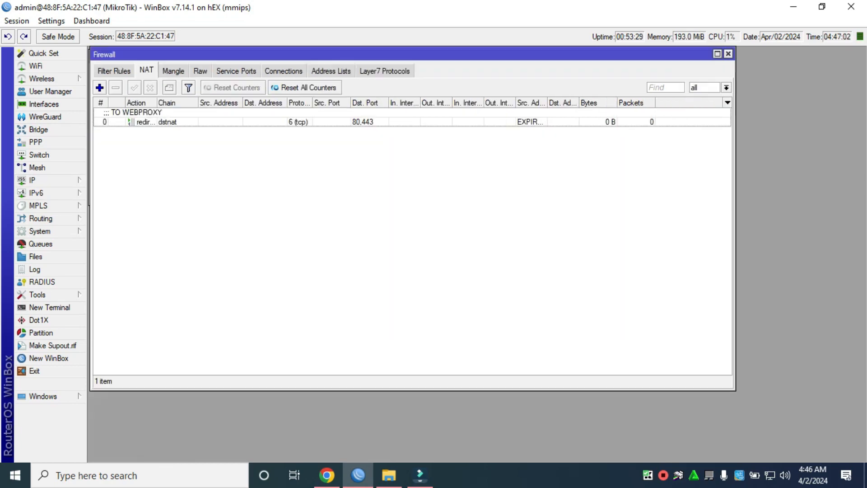
pyautogui.click(106, 213)
pyautogui.click(99, 87)
pyautogui.click(154, 129)
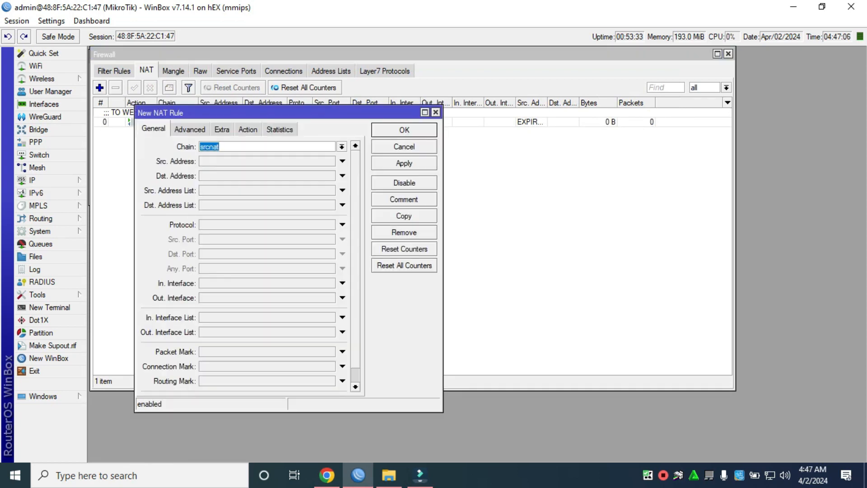
pyautogui.click(343, 298)
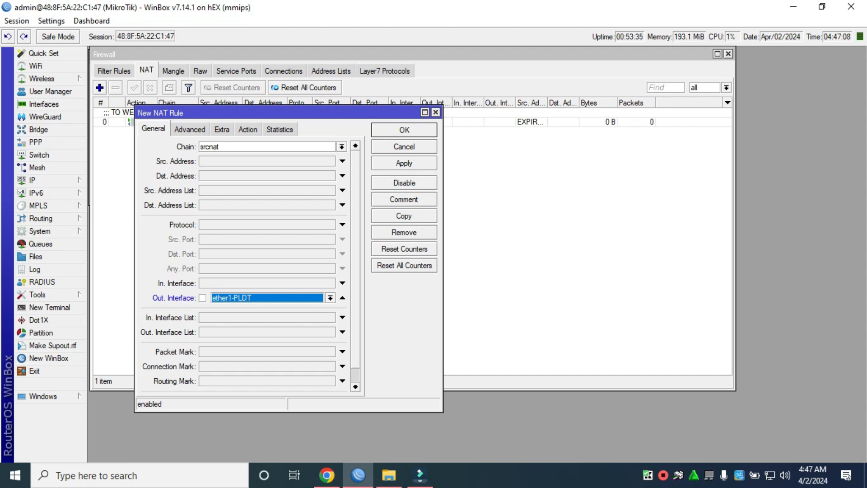
pyautogui.click(248, 129)
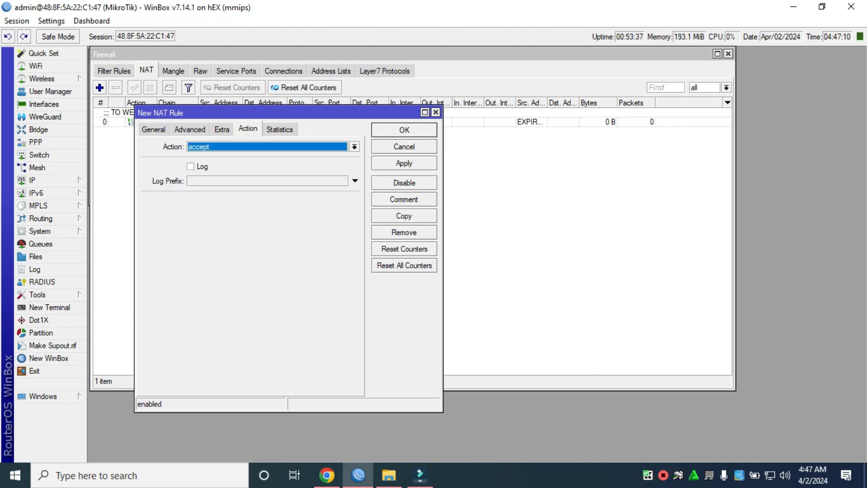
pyautogui.click(354, 147)
pyautogui.click(316, 215)
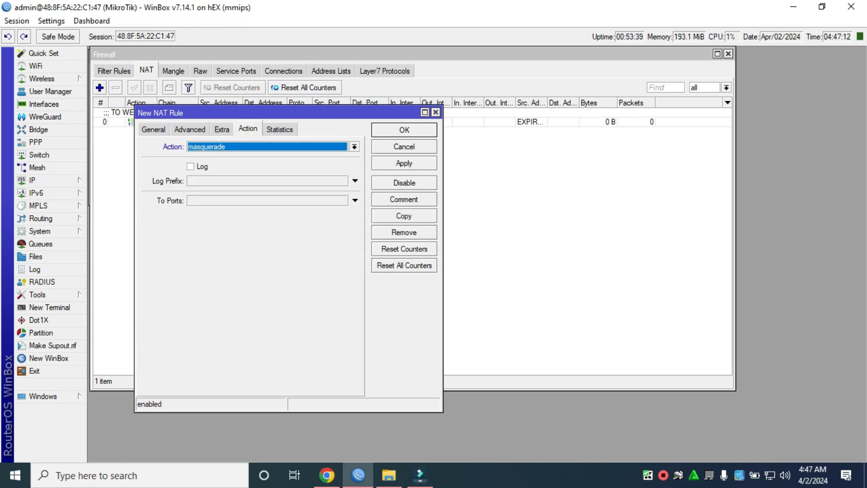
# - Comment the new ether1-PLDT NAT rule as DUAL ISP and save the rule
pyautogui.click(404, 199)
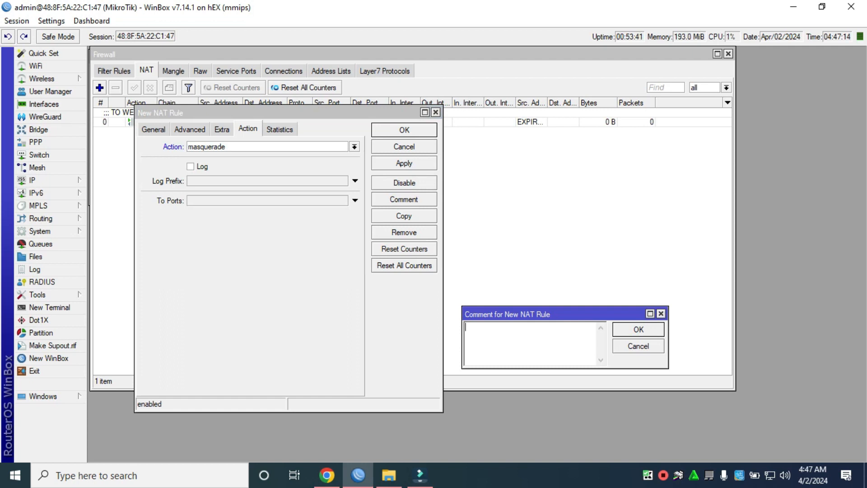
pyautogui.write('DUAL ISP')
pyautogui.press('Return')
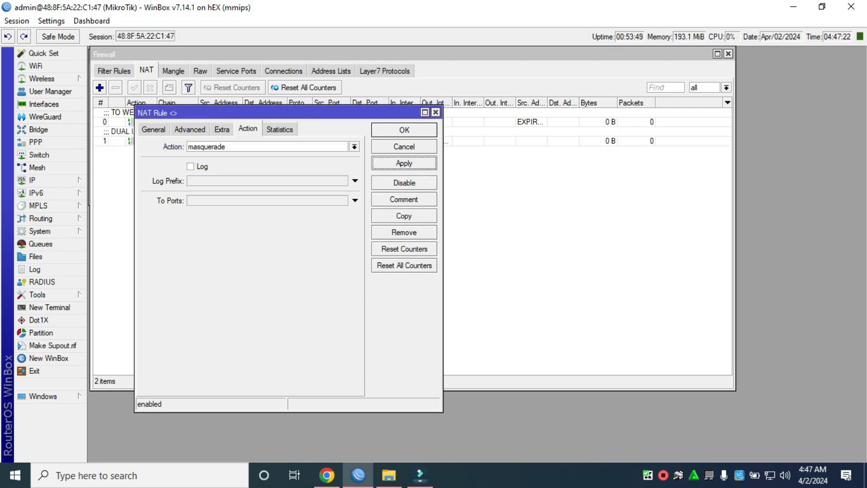
pyautogui.press('Return')
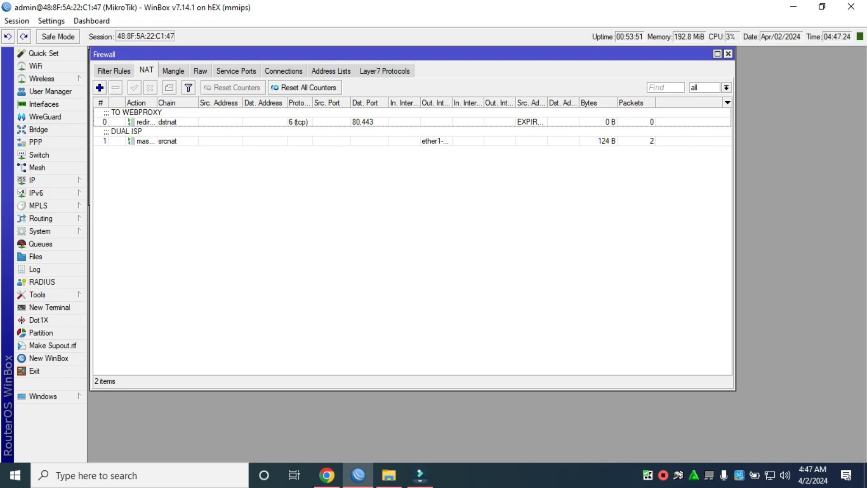
# - Add a second srcnat rule that masquerades traffic going out through ether2-CONVERGE, and close the Firewall window
pyautogui.click(99, 87)
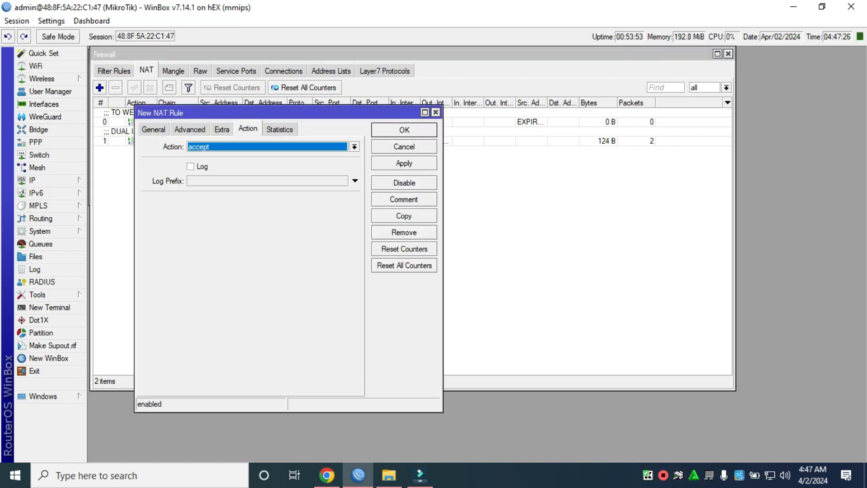
pyautogui.click(154, 130)
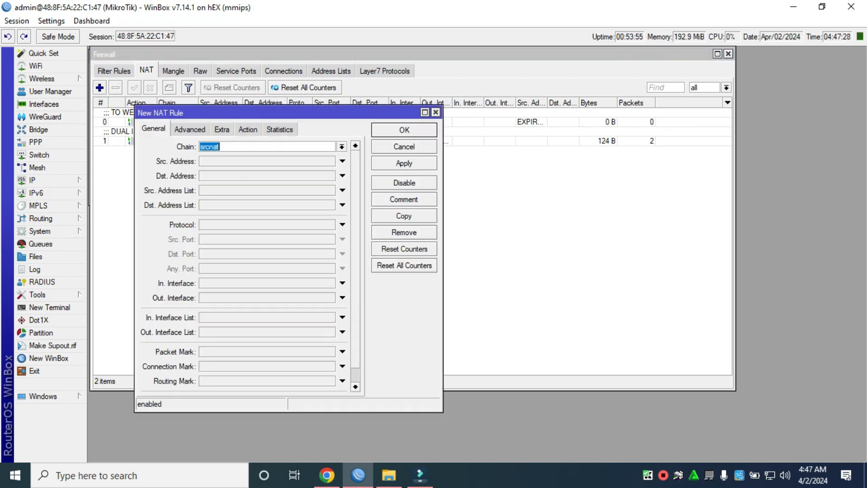
pyautogui.click(343, 298)
pyautogui.click(331, 298)
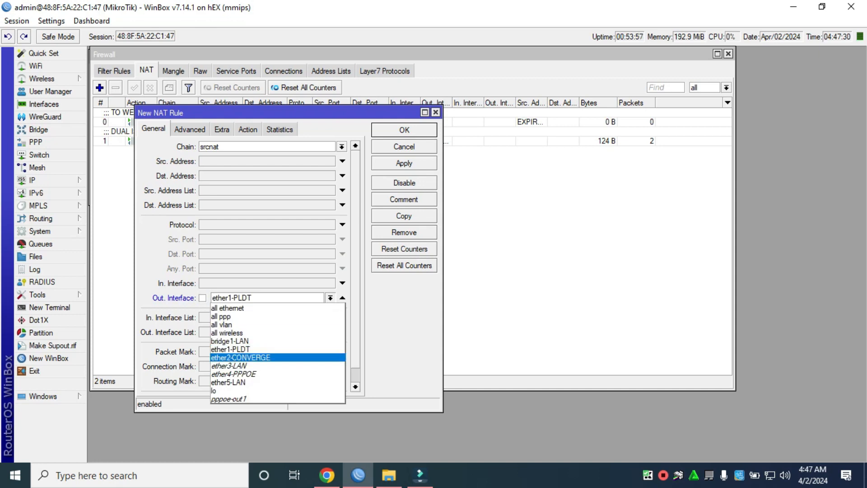
pyautogui.click(241, 357)
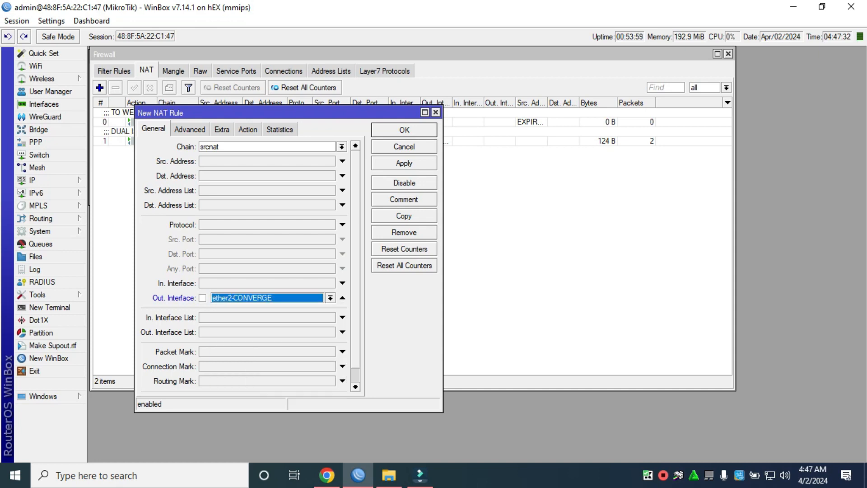
pyautogui.click(248, 130)
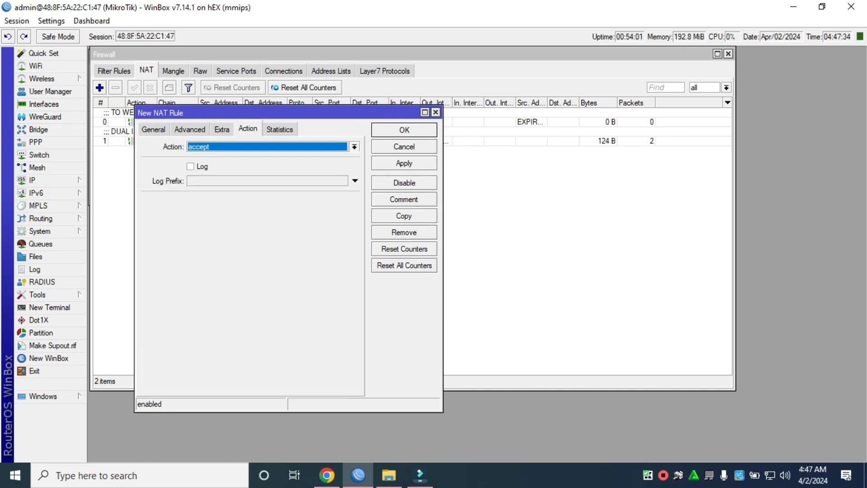
pyautogui.click(355, 147)
pyautogui.click(253, 214)
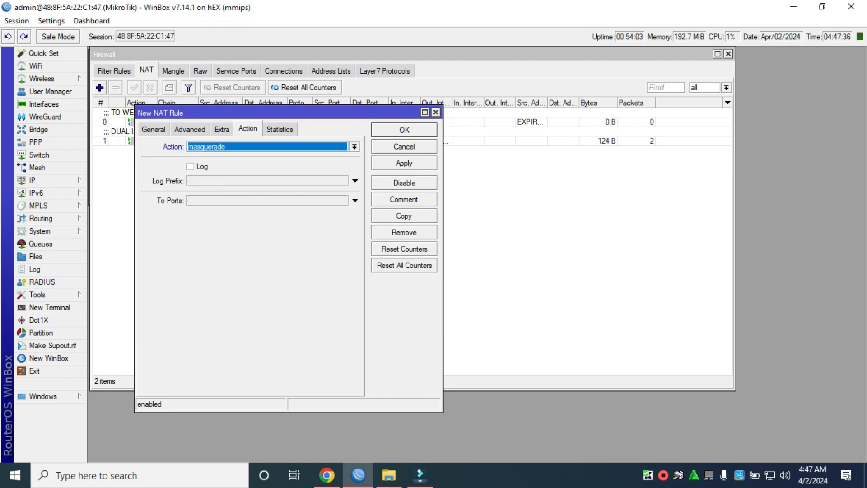
pyautogui.click(405, 164)
pyautogui.click(404, 130)
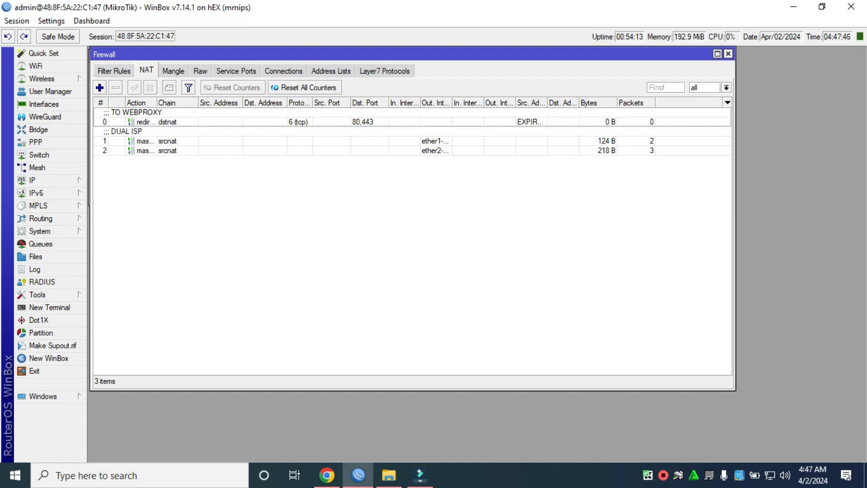
pyautogui.press('Escape')
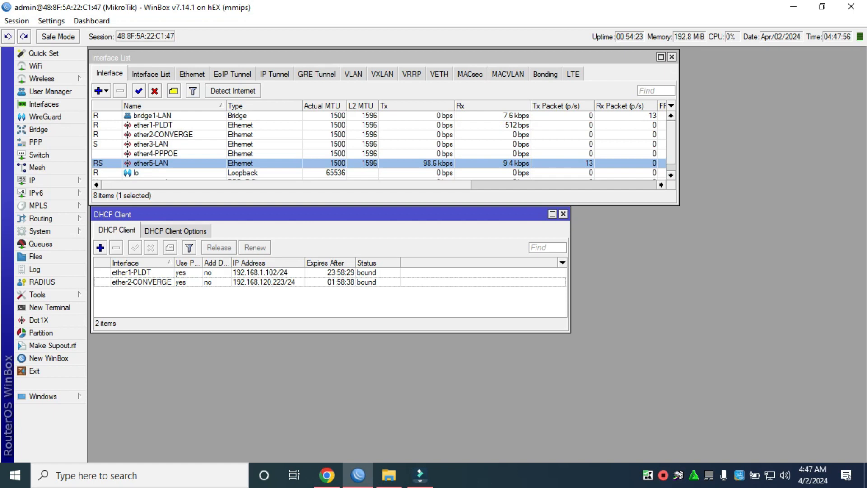
# - Ping 8.8.8.8 from a new terminal to check the internet connection, and close the terminal
pyautogui.click(49, 307)
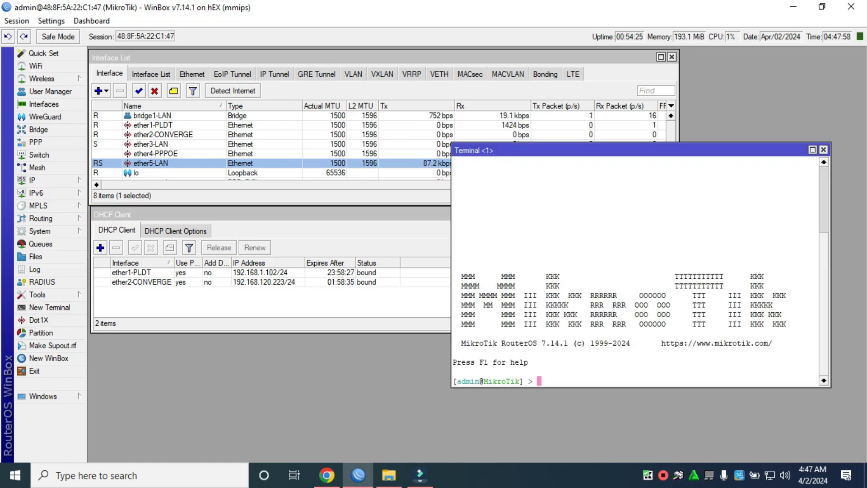
pyautogui.write('p')
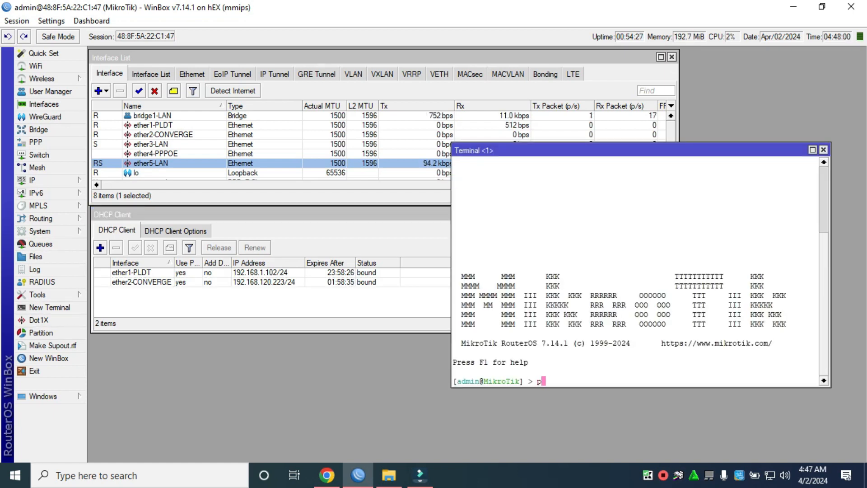
pyautogui.write('ing 8')
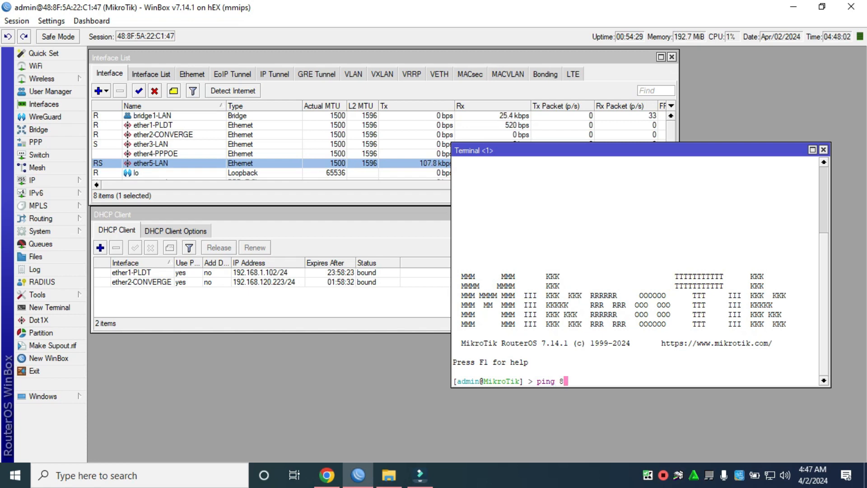
pyautogui.write('.8.8.8')
pyautogui.press('Return')
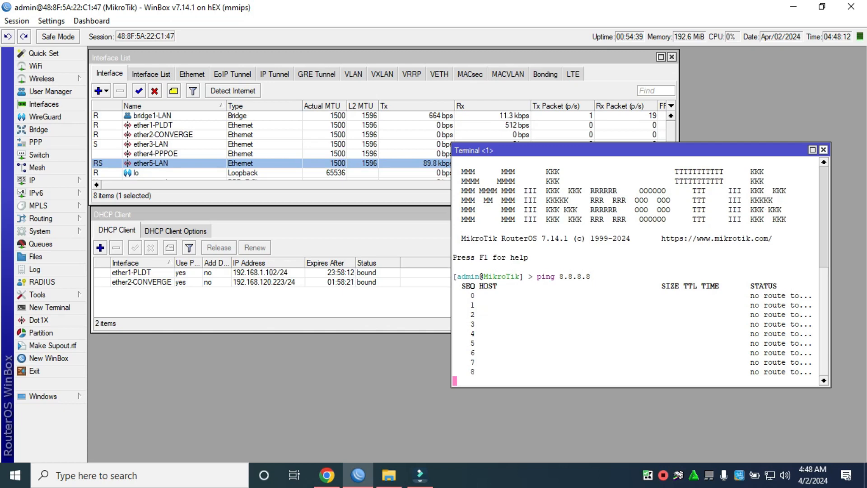
pyautogui.click(824, 150)
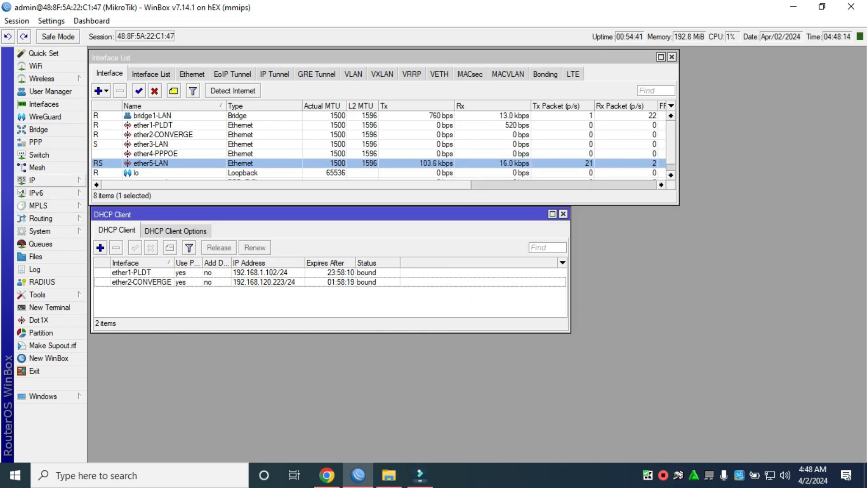
# - Open the IP route list and start a new route with destination address 8.8.8.8
pyautogui.click(50, 180)
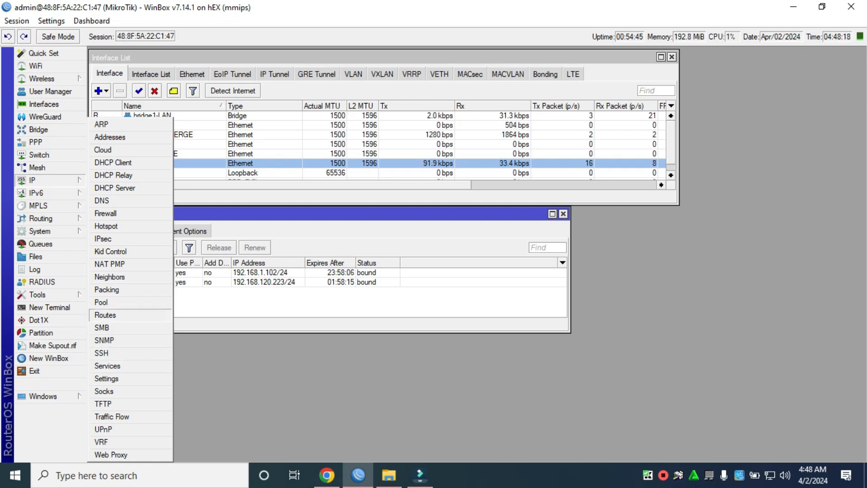
pyautogui.click(105, 315)
pyautogui.moveTo(633, 252); pyautogui.dragTo(588, 212)
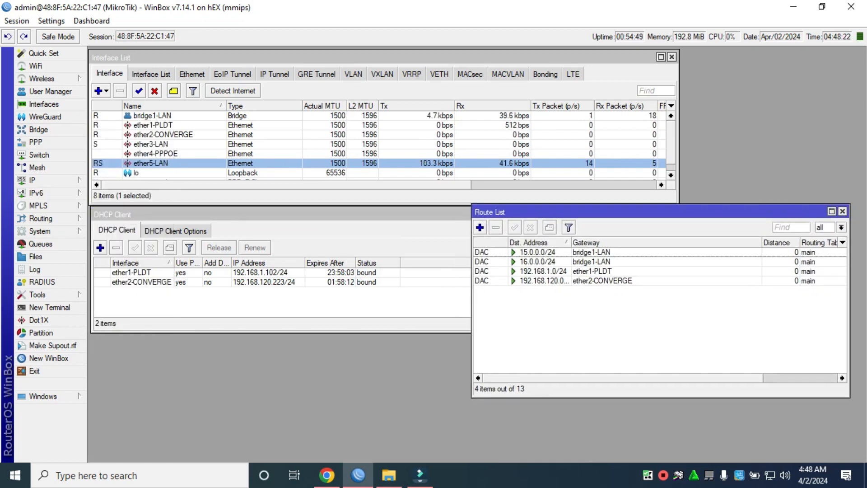
pyautogui.click(480, 227)
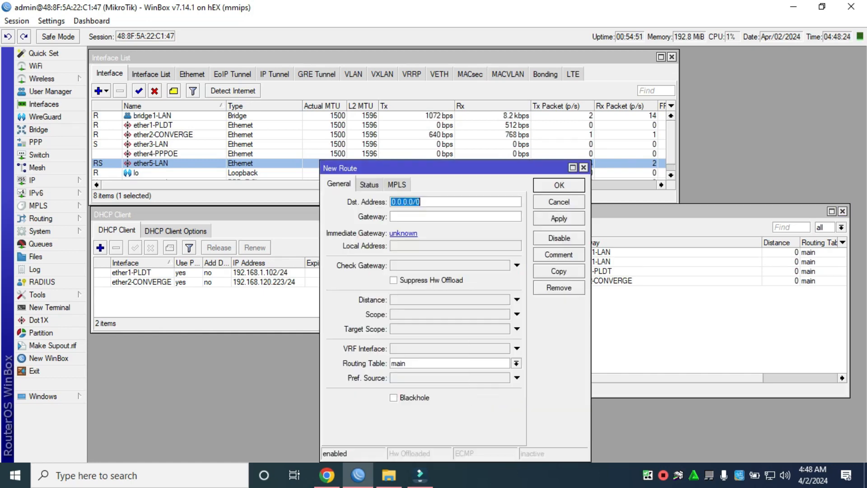
pyautogui.moveTo(452, 168); pyautogui.dragTo(563, 167)
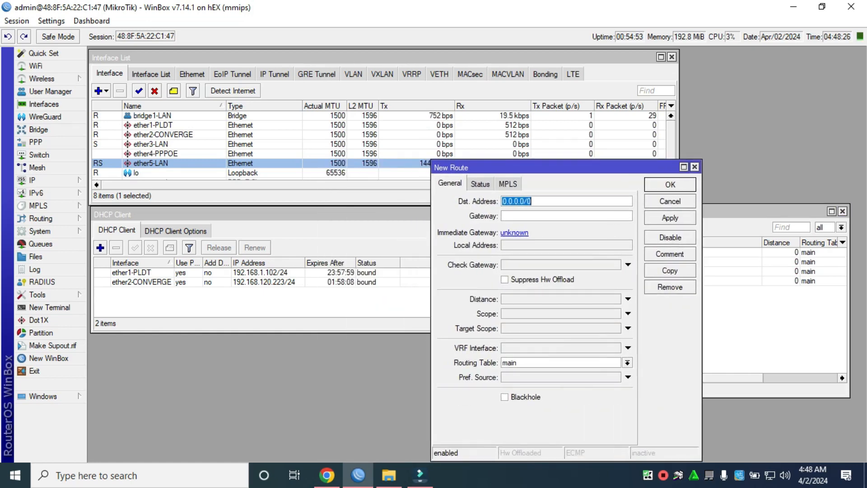
pyautogui.click(545, 216)
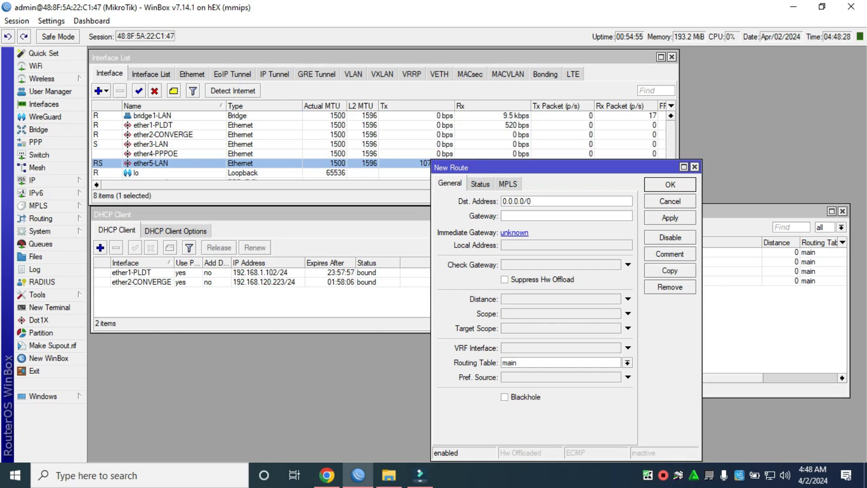
pyautogui.doubleClick(516, 202)
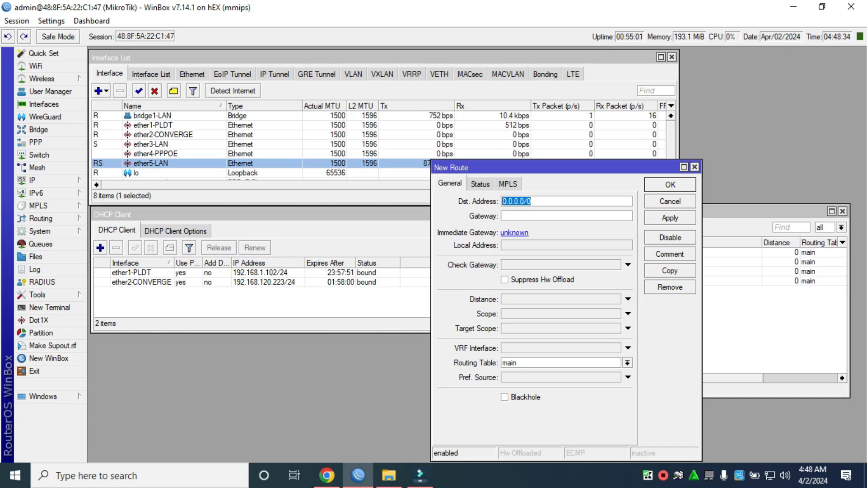
pyautogui.write('8.8.8.8')
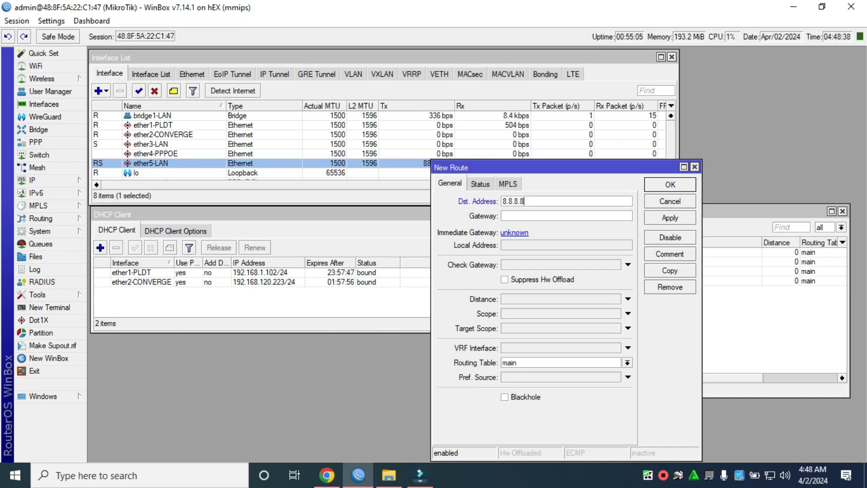
# - Look up the gateway in the ether1-PLDT DHCP client's status and enter 192.168.1.8 as the 8.8.8.8 route's gateway
pyautogui.doubleClick(143, 272)
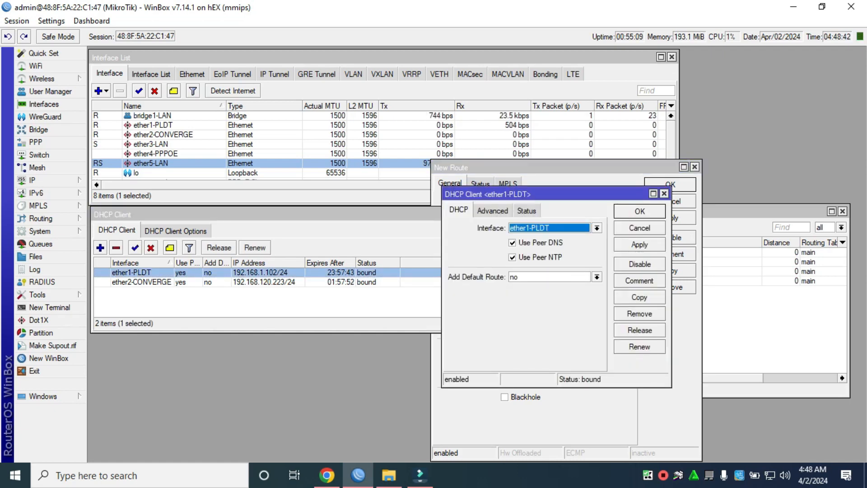
pyautogui.click(527, 210)
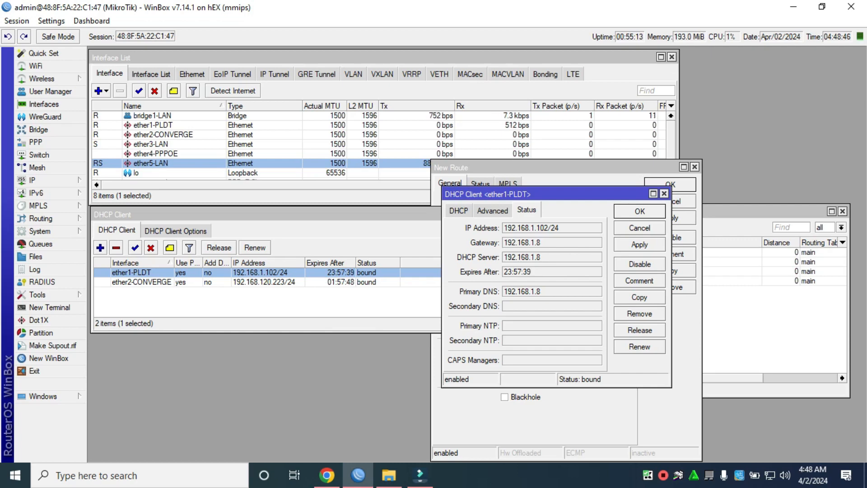
pyautogui.press('Escape')
pyautogui.click(567, 168)
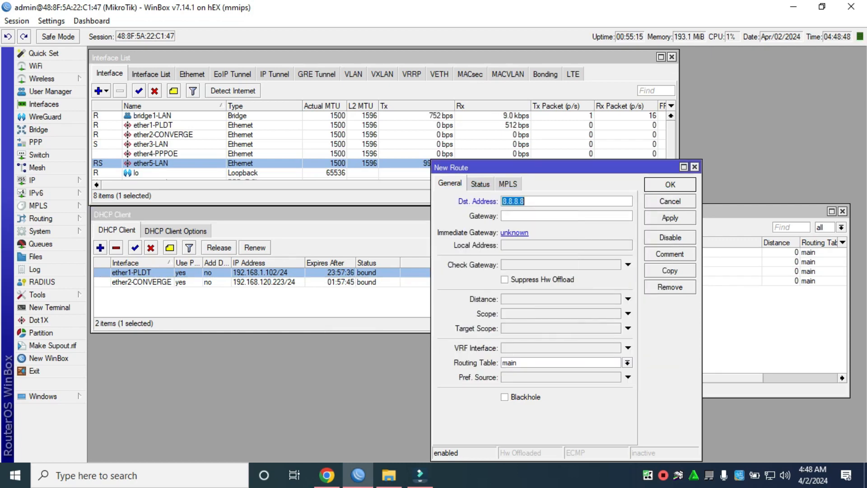
pyautogui.click(567, 216)
pyautogui.write('19')
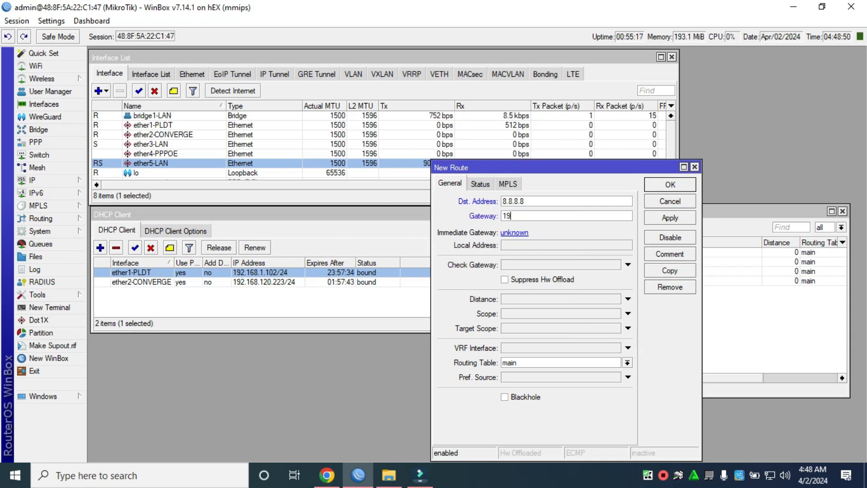
pyautogui.write('2.168.1.')
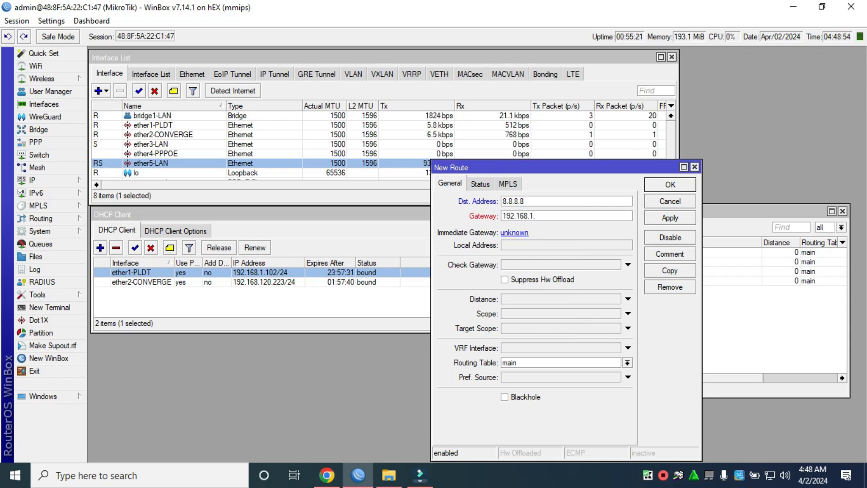
pyautogui.write('8')
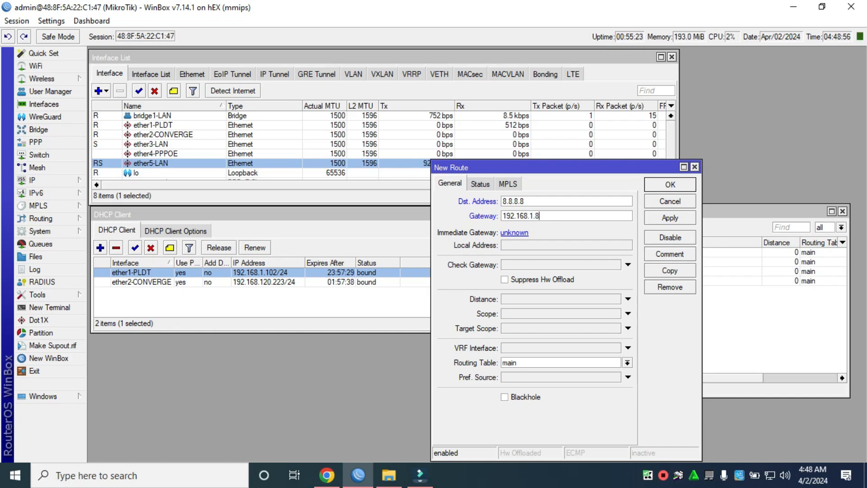
# - Set the 8.8.8.8 route's gateway check to ping and its distance to 1, and save the route
pyautogui.click(628, 265)
pyautogui.click(628, 299)
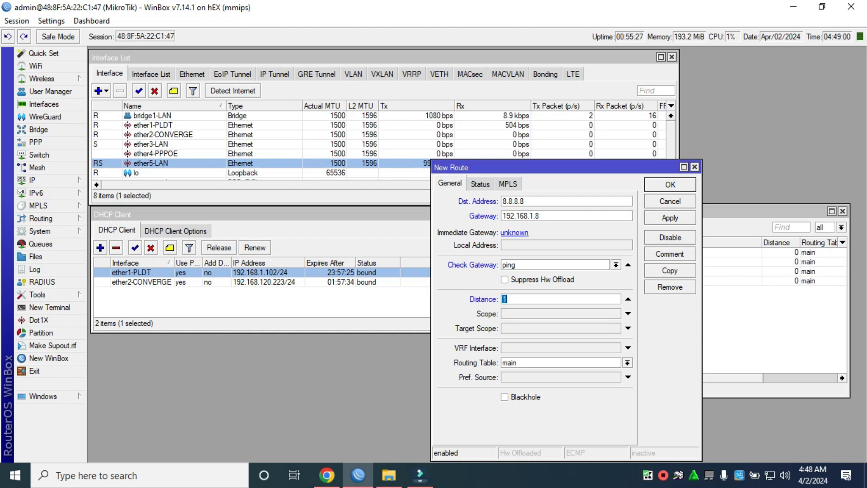
pyautogui.click(670, 218)
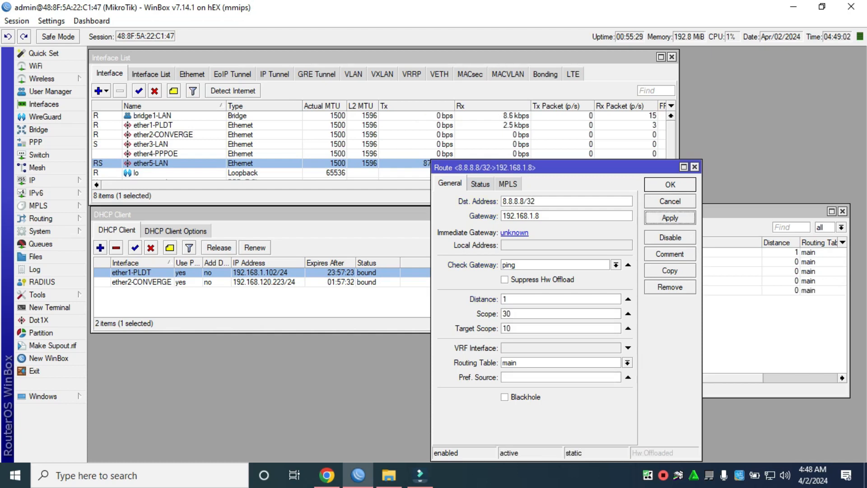
pyautogui.click(670, 185)
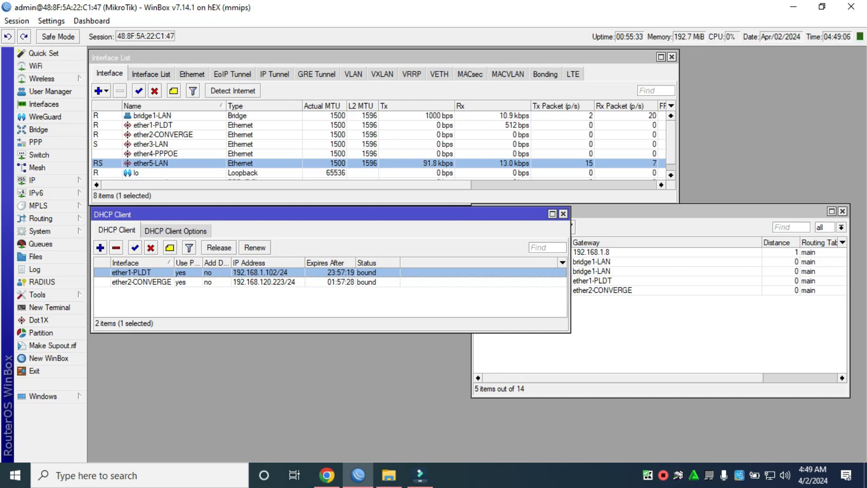
# - Start a new route to 1.1.1.1 and enter the ether2-CONVERGE DHCP client's gateway, 192.168.120.1, after looking it up
pyautogui.moveTo(570, 289); pyautogui.dragTo(438, 289)
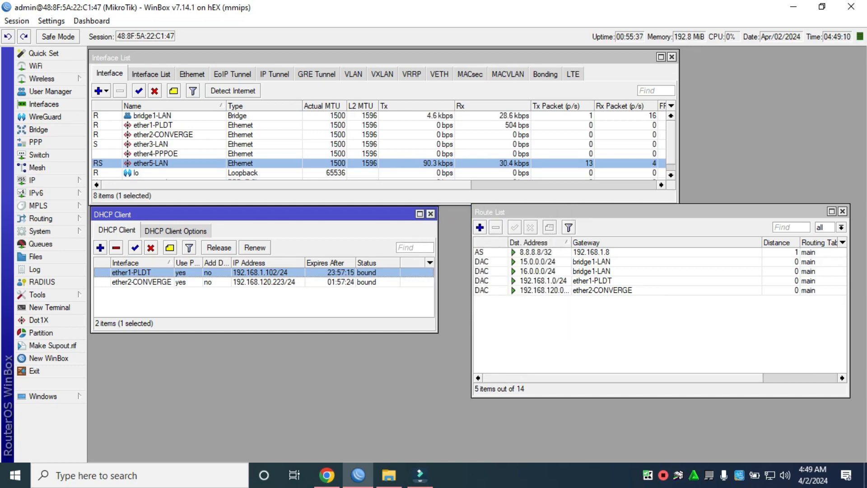
pyautogui.click(480, 227)
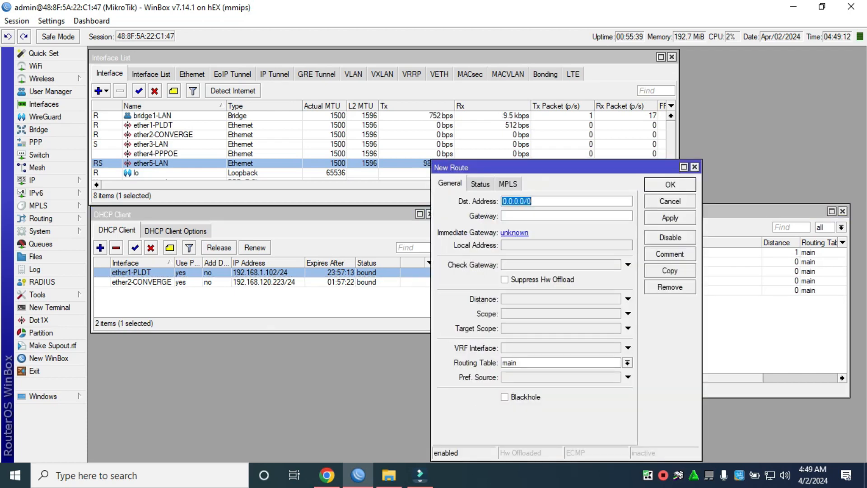
pyautogui.write('1.1.1.1')
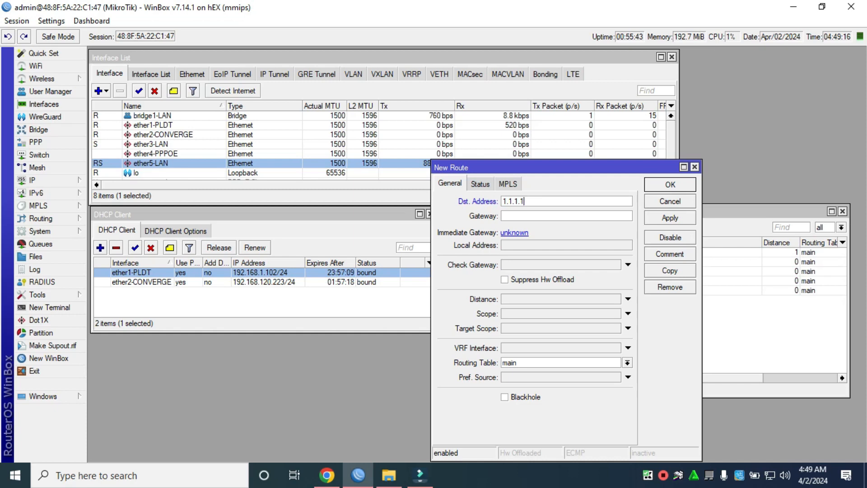
pyautogui.doubleClick(264, 282)
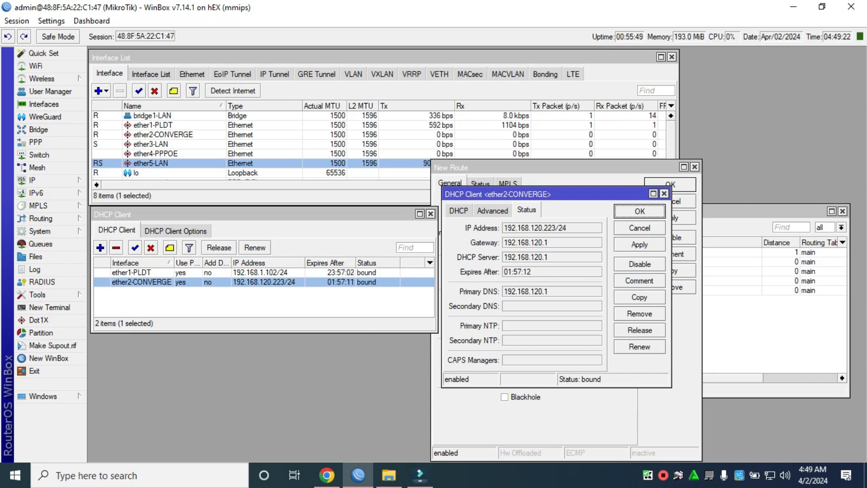
pyautogui.press('Escape')
pyautogui.click(538, 216)
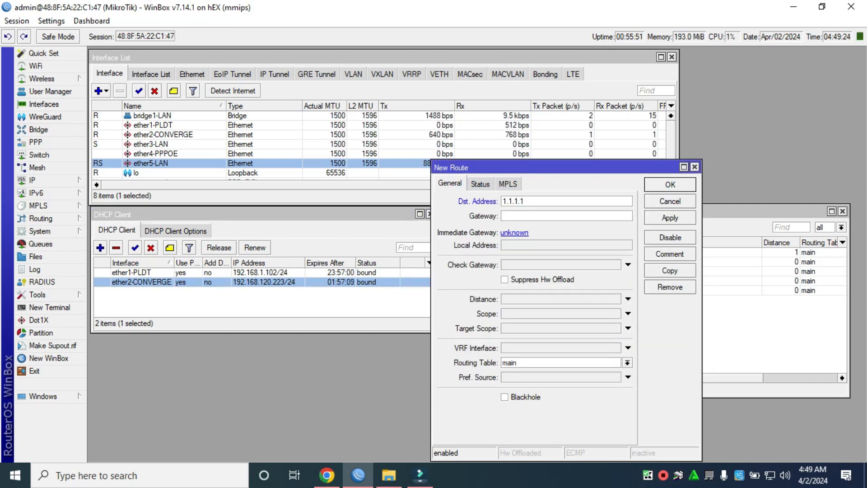
pyautogui.write('192.168')
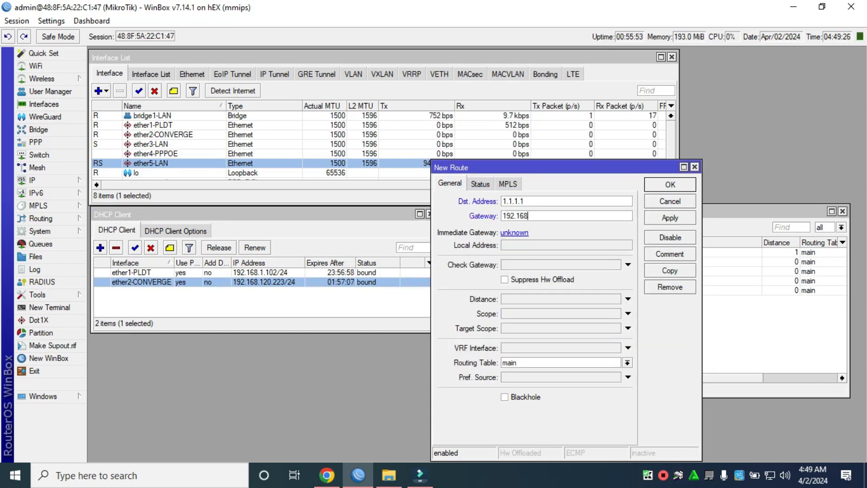
pyautogui.write('.120.1')
# - Set the 1.1.1.1 route's gateway check to ping and its distance to 1, and save the route
pyautogui.click(628, 265)
pyautogui.click(628, 299)
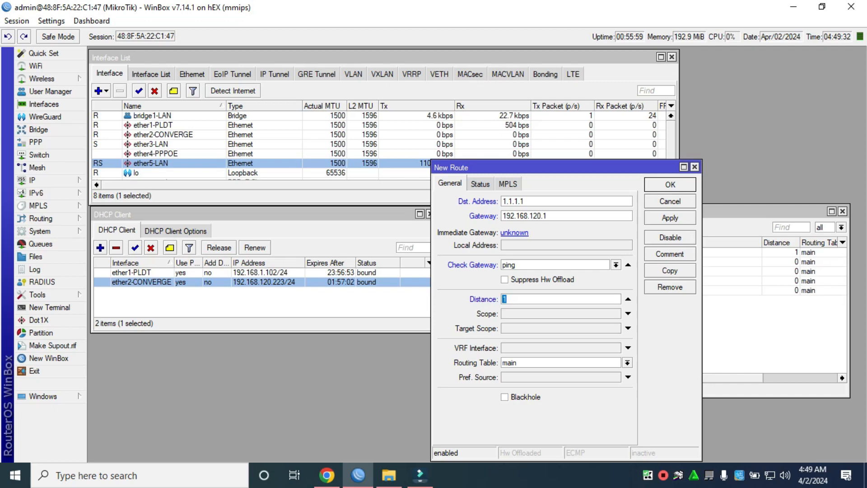
pyautogui.click(670, 218)
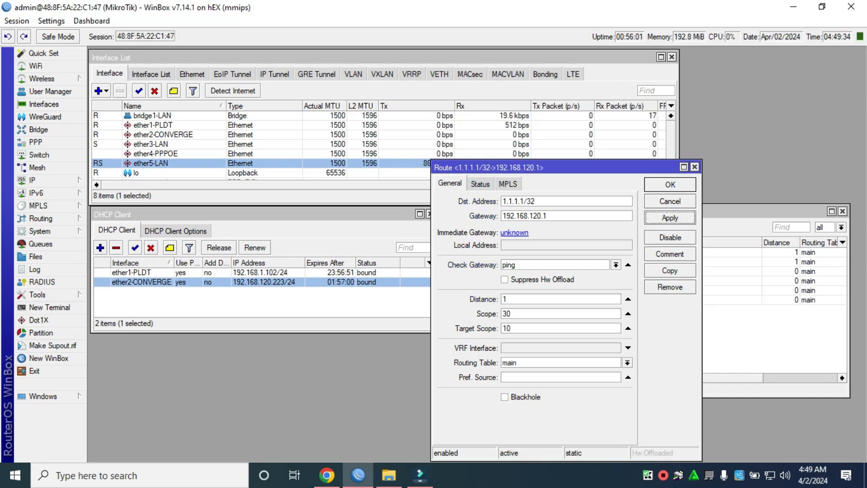
pyautogui.click(671, 184)
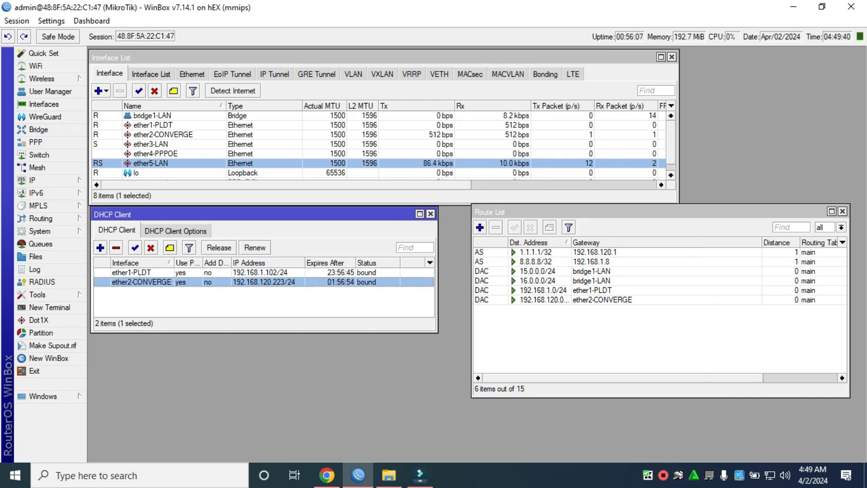
# - Start a new default route for 0.0.0.0/0 with the gateway 192.168.1.8
pyautogui.moveTo(633, 211); pyautogui.dragTo(619, 217)
pyautogui.click(466, 233)
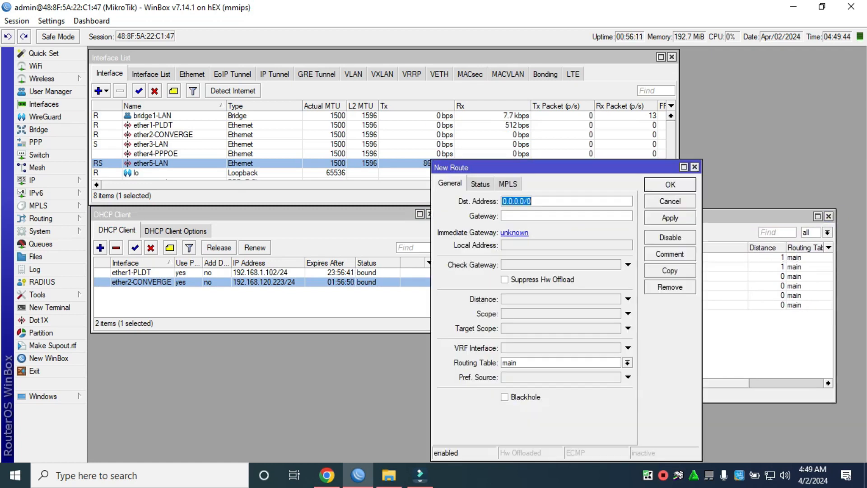
pyautogui.click(520, 216)
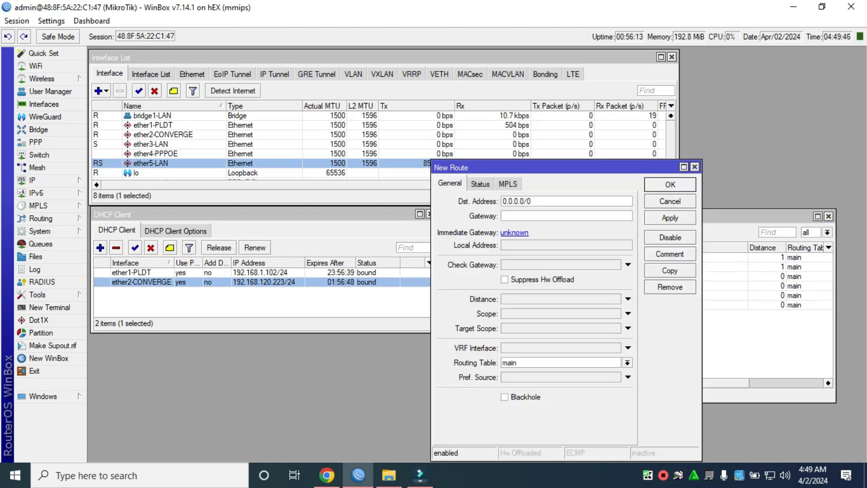
pyautogui.write('192')
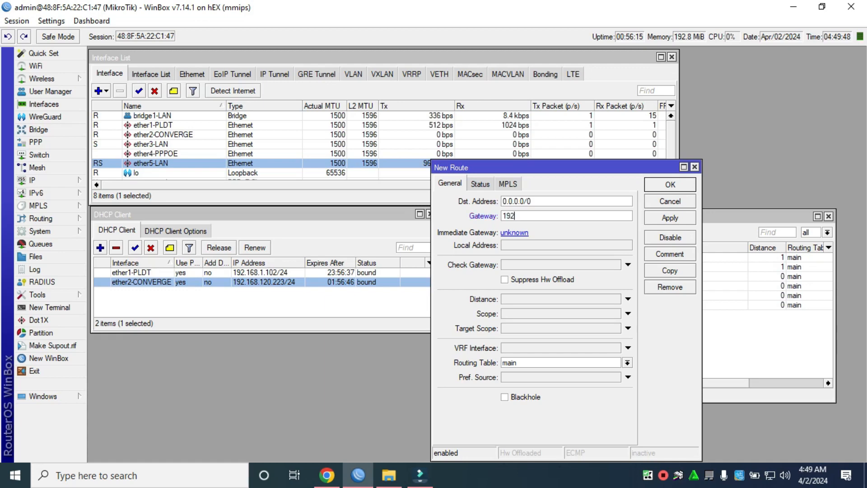
pyautogui.write('.168')
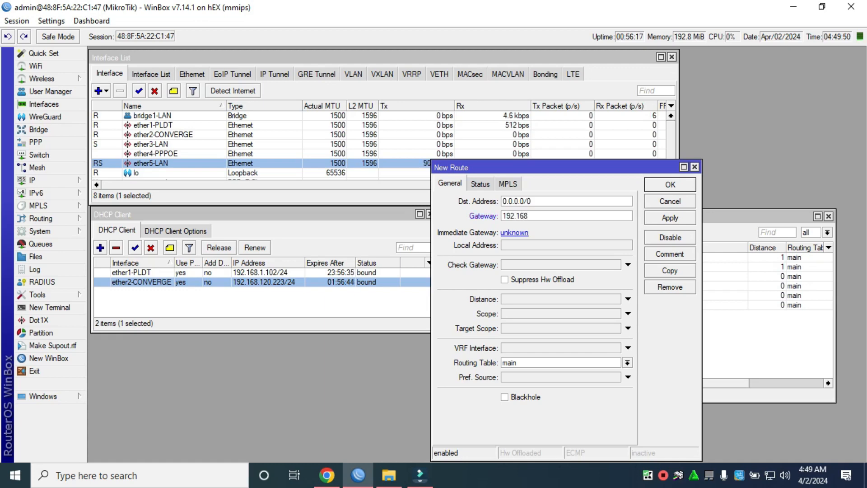
pyautogui.write('.1.1')
pyautogui.press('BackSpace')
pyautogui.write('8')
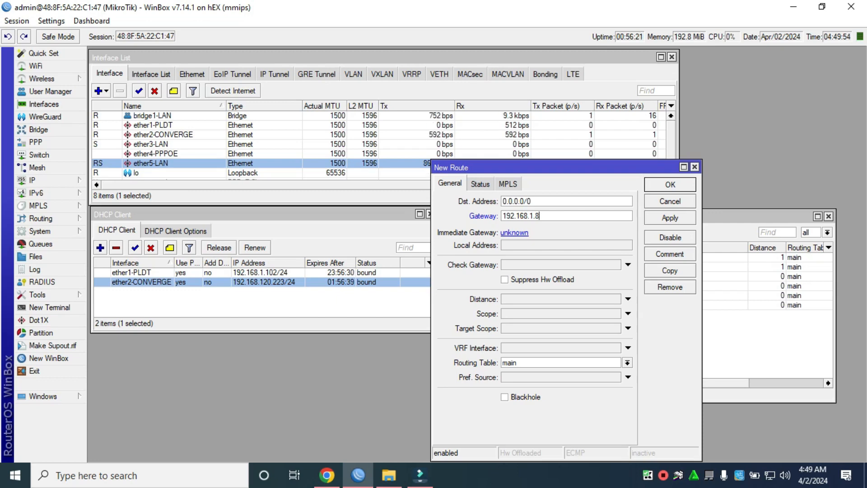
# - Set the 192.168.1.8 default route's gateway check to ping and its distance to 1, and save the route
pyautogui.click(628, 265)
pyautogui.click(628, 299)
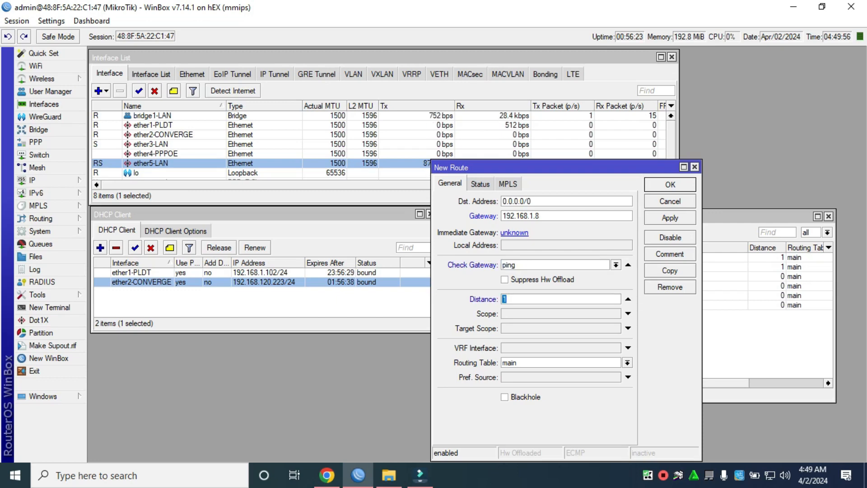
pyautogui.click(670, 218)
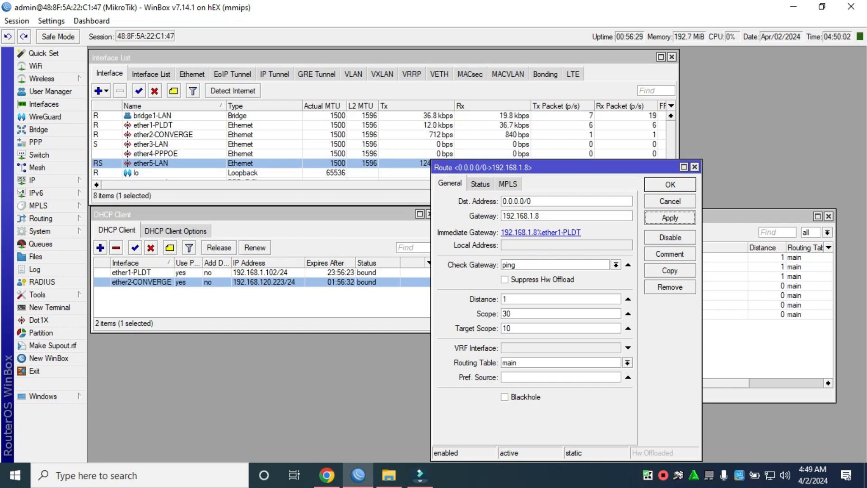
pyautogui.press('Return')
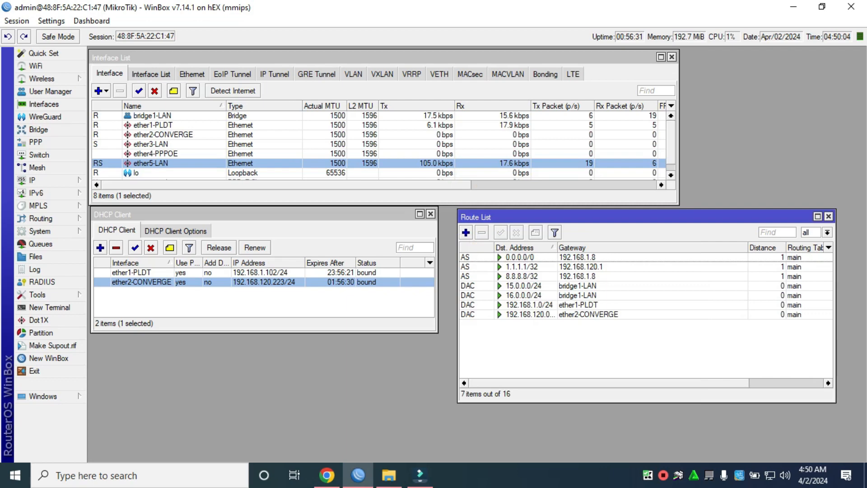
# - Add a default route for 0.0.0.0/0 through gateway 192.168.120.1 with a ping gateway check and distance 1
pyautogui.press('Insert')
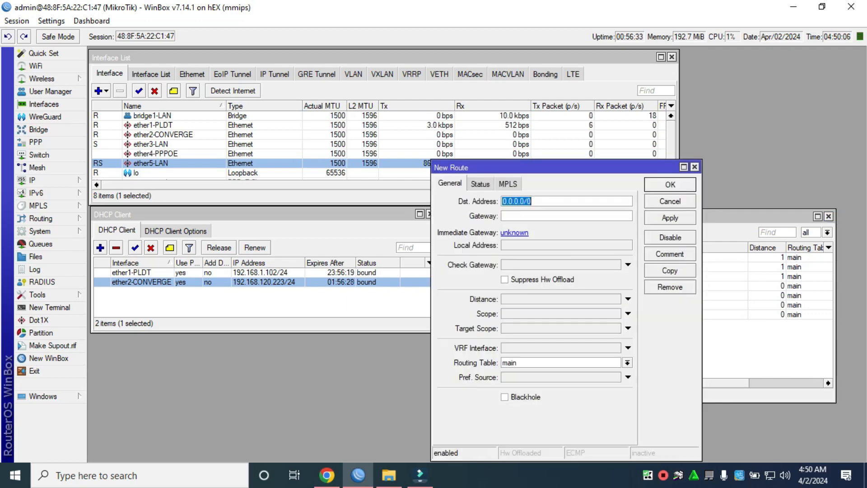
pyautogui.press('Tab')
pyautogui.write('192')
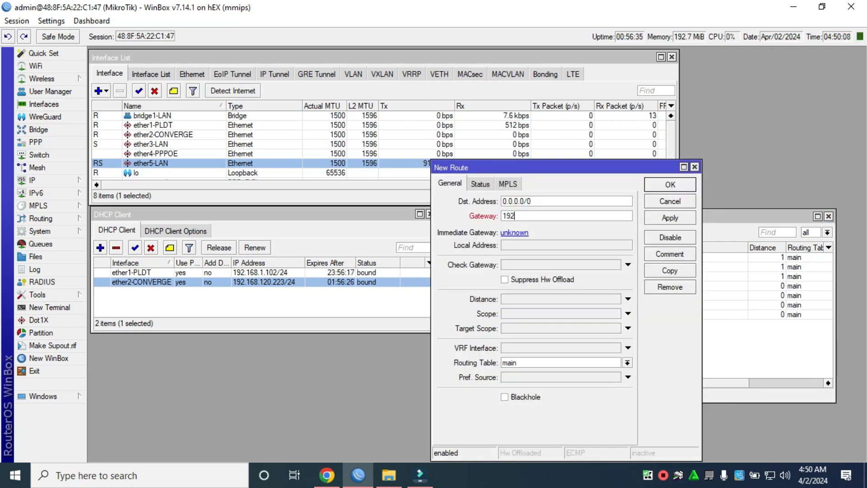
pyautogui.write('.168.120.1')
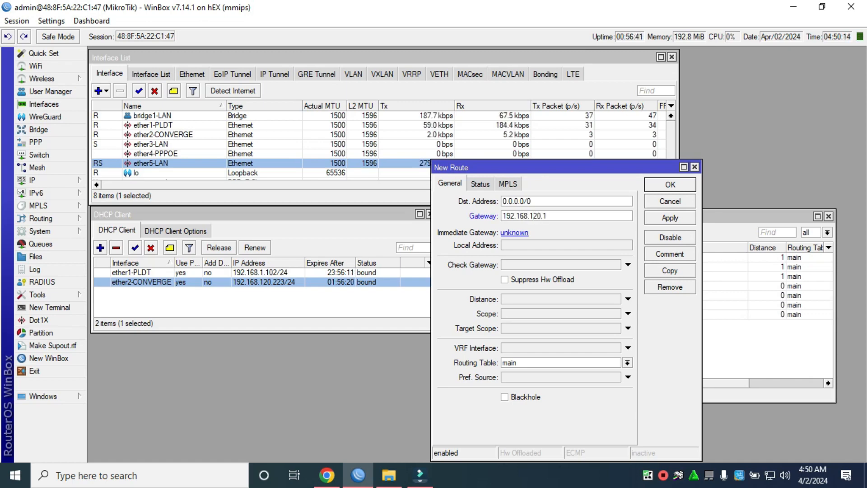
pyautogui.click(628, 265)
pyautogui.click(628, 299)
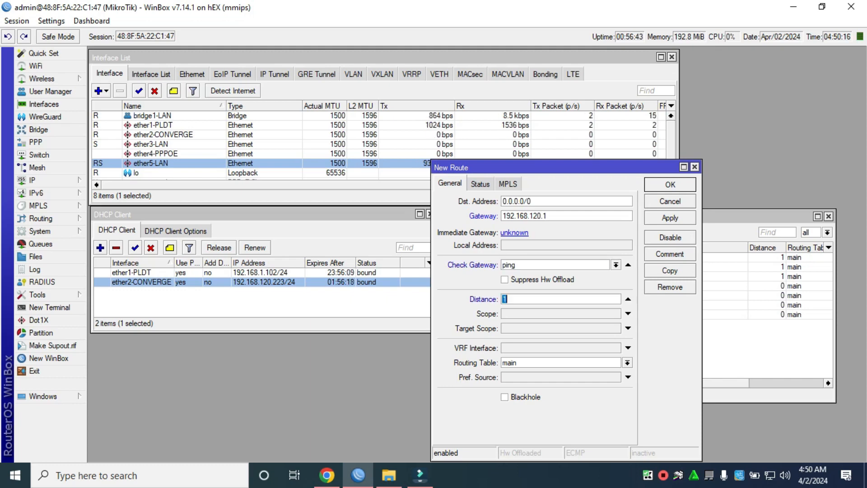
pyautogui.click(670, 218)
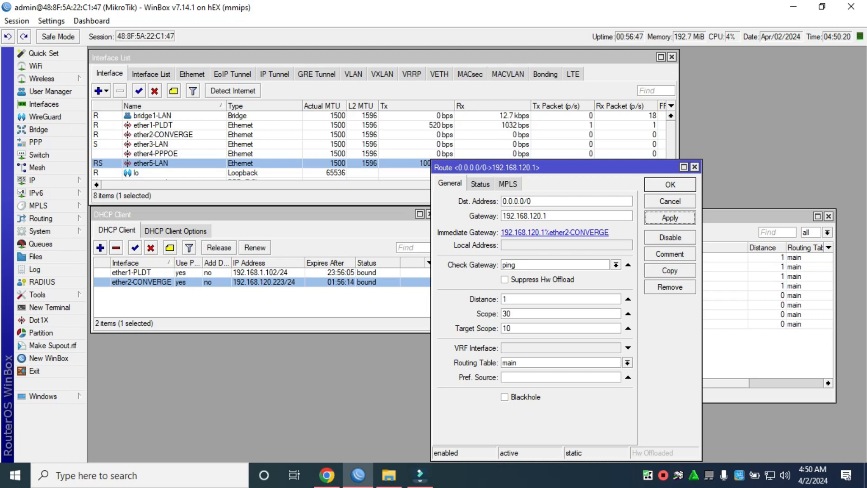
pyautogui.click(670, 184)
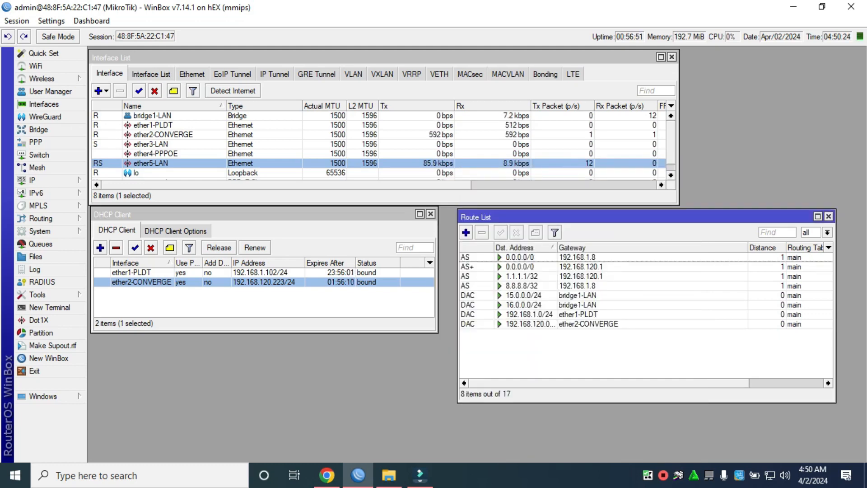
# - Ping 8.8.8.8 from a new router terminal to test the internet connection, and close the terminal
pyautogui.moveTo(633, 217); pyautogui.dragTo(616, 214)
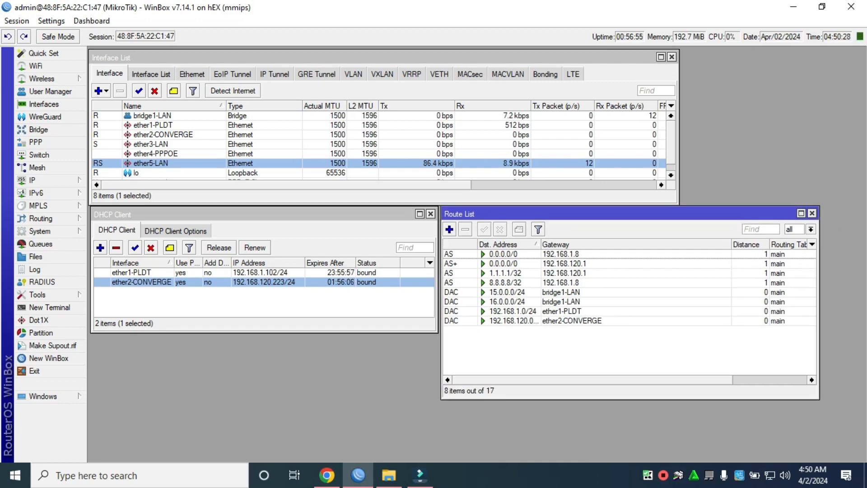
pyautogui.click(50, 308)
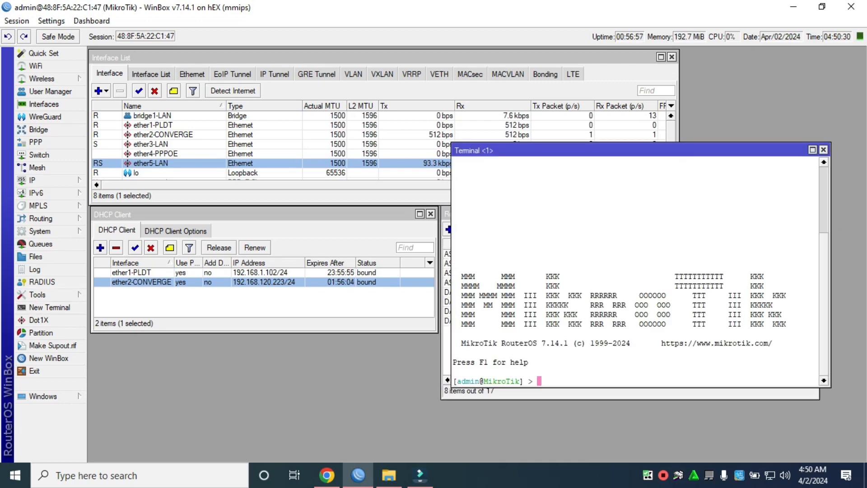
pyautogui.write('ping')
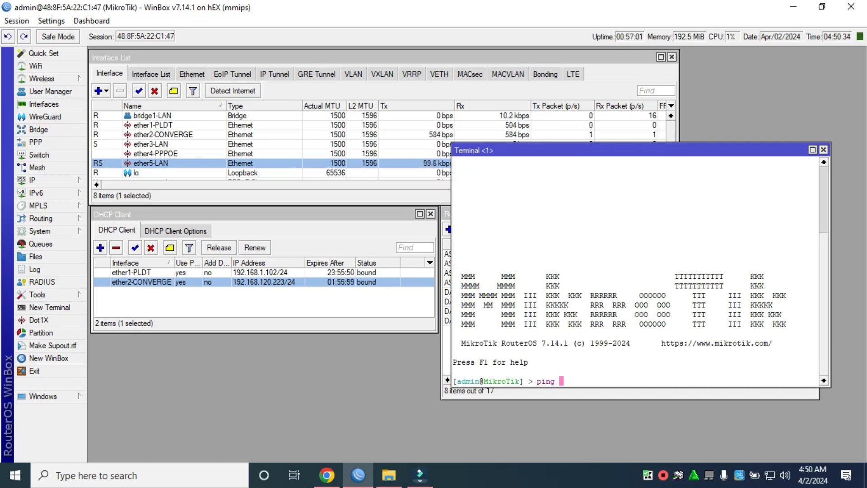
pyautogui.write(' 8')
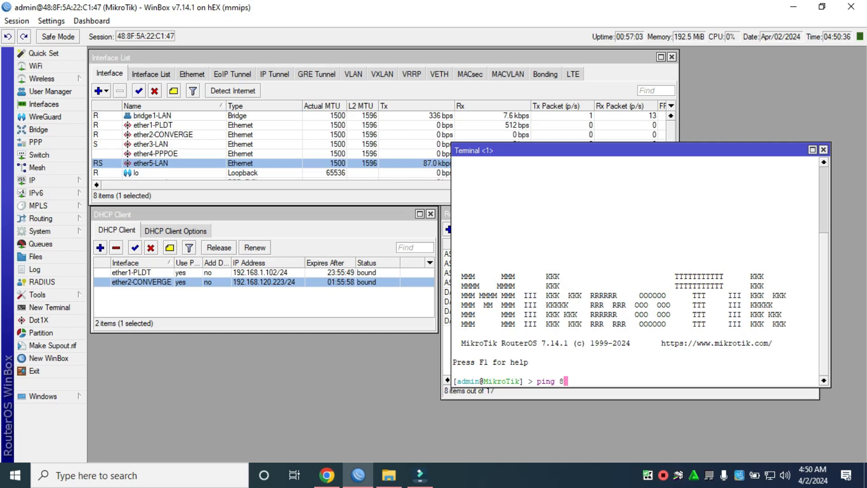
pyautogui.write('.8.8.8')
pyautogui.press('Return')
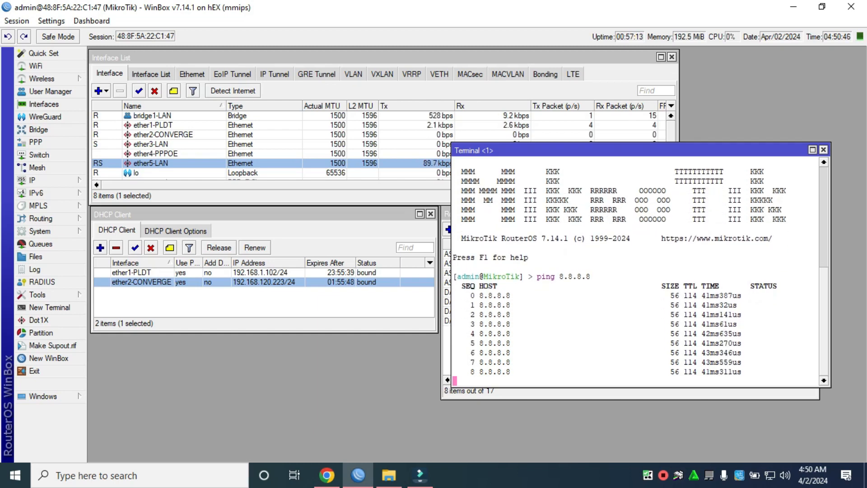
pyautogui.click(824, 150)
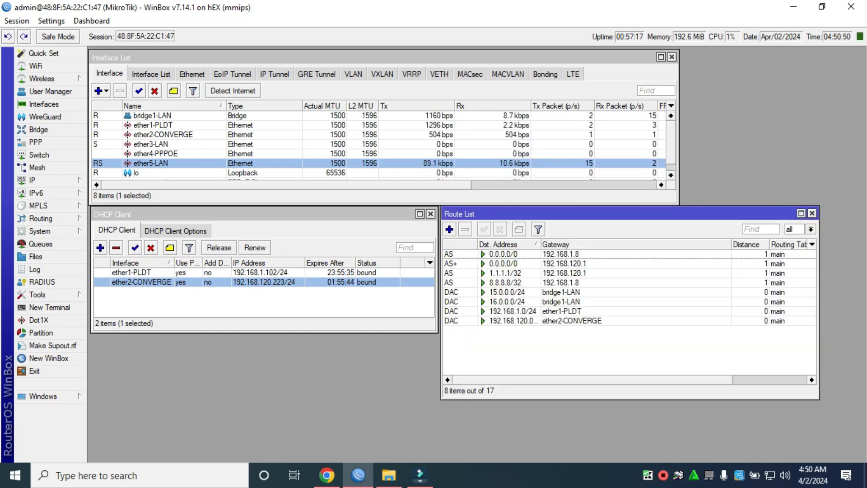
# - Shorten the Route List window and place it beneath the two DHCP client entries
pyautogui.moveTo(588, 214); pyautogui.dragTo(247, 217)
pyautogui.moveTo(240, 402); pyautogui.dragTo(239, 364)
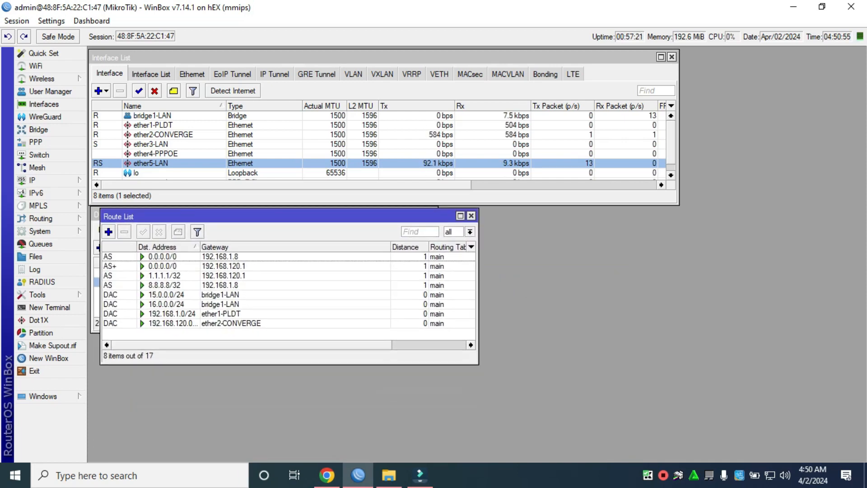
pyautogui.moveTo(239, 217); pyautogui.dragTo(229, 302)
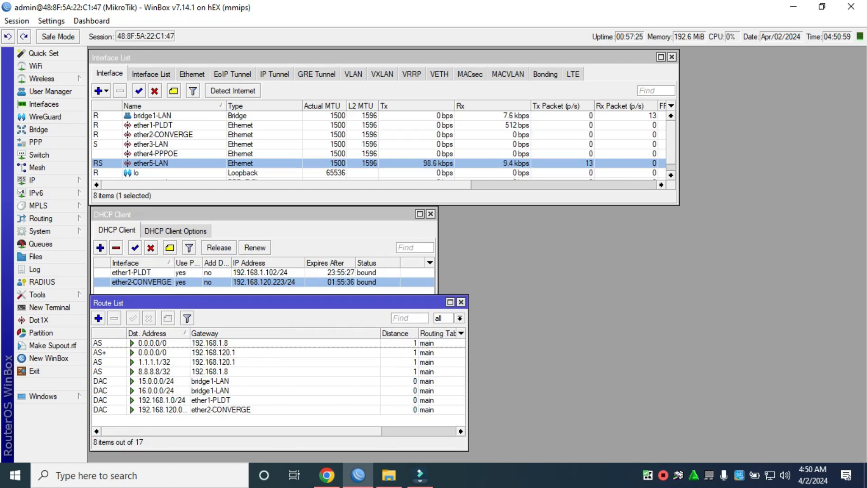
# - Show the ether1-PLDT interface's traffic graph and move its window clear of the interface list
pyautogui.doubleClick(153, 125)
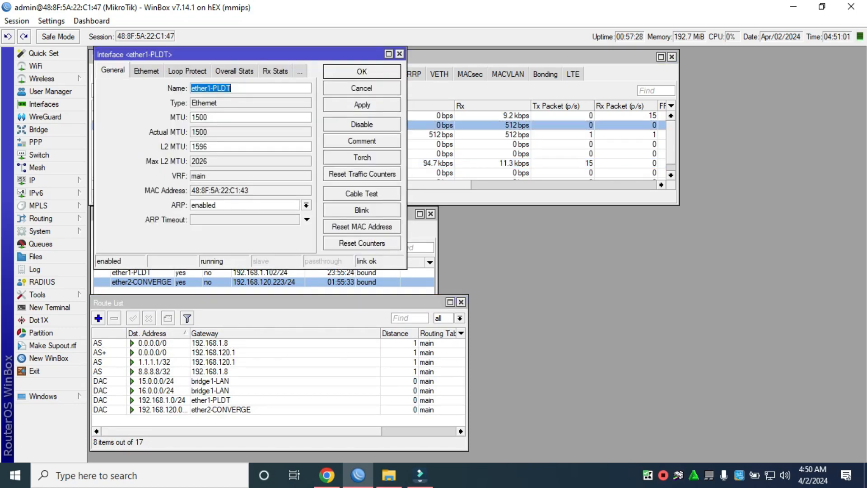
pyautogui.click(299, 71)
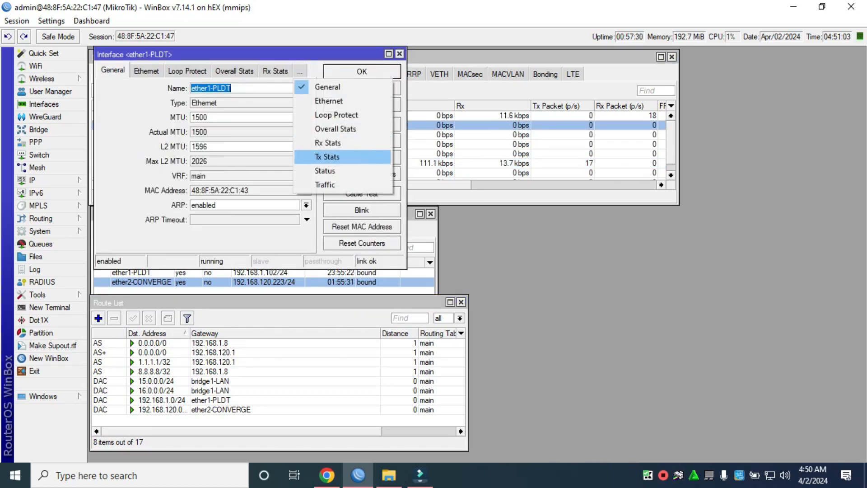
pyautogui.click(343, 186)
pyautogui.moveTo(253, 54); pyautogui.dragTo(696, 61)
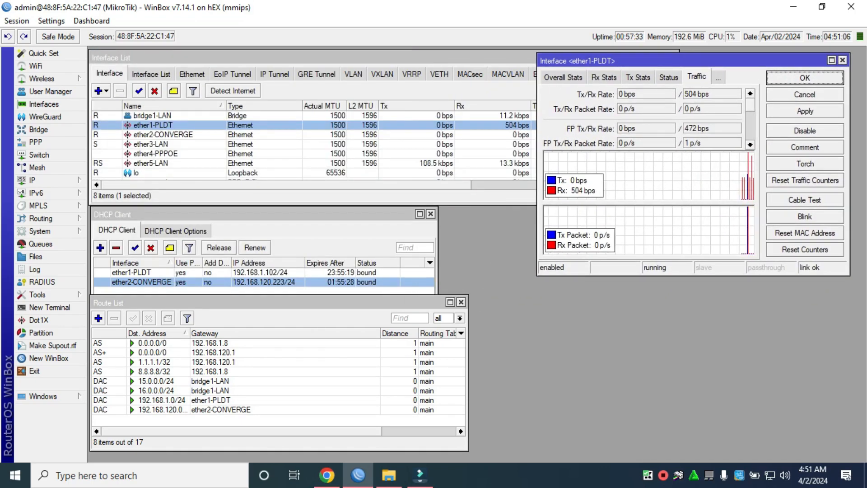
# - Show the ether2-CONVERGE traffic graph below the ether1-PLDT one, and narrow the Interface List to uncover both
pyautogui.doubleClick(162, 134)
pyautogui.click(300, 71)
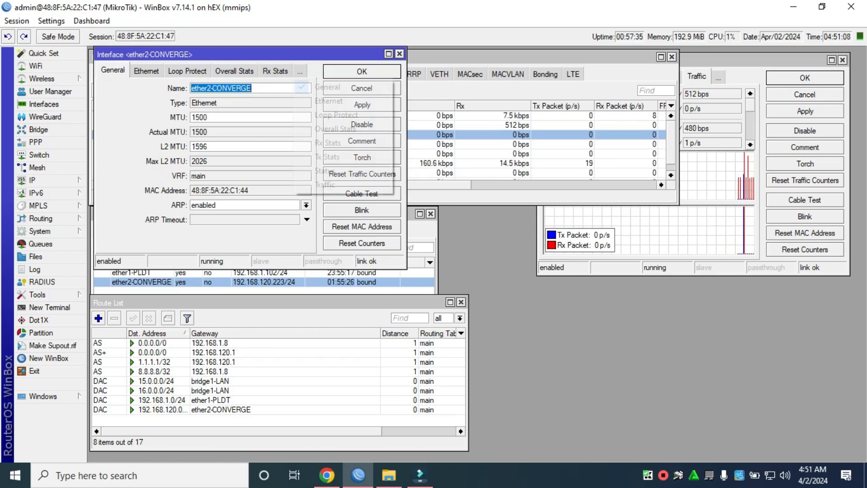
pyautogui.click(344, 182)
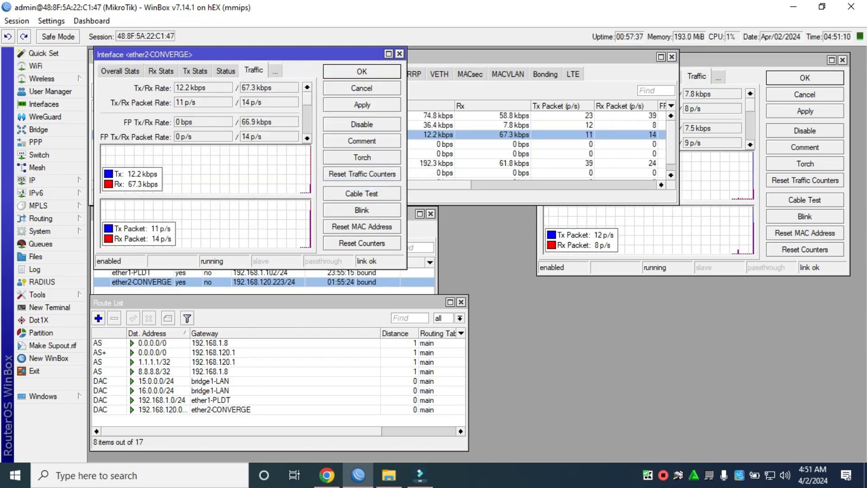
pyautogui.moveTo(253, 54); pyautogui.dragTo(694, 246)
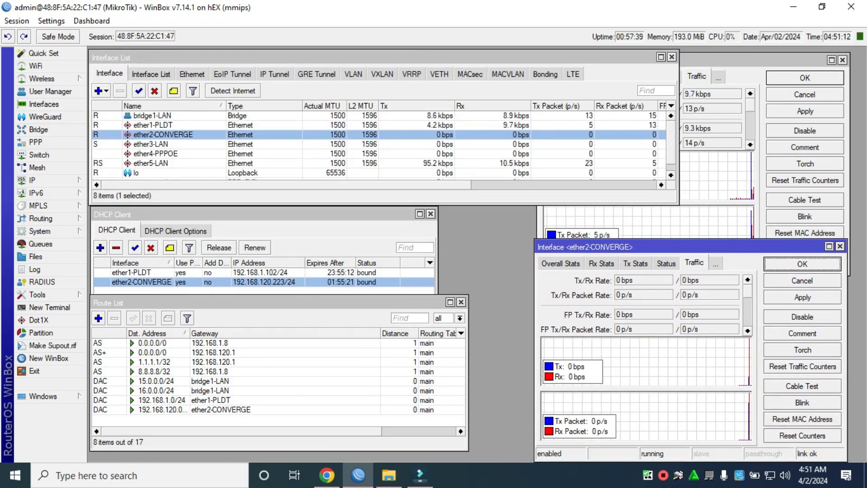
pyautogui.moveTo(679, 149); pyautogui.dragTo(525, 149)
pyautogui.click(687, 247)
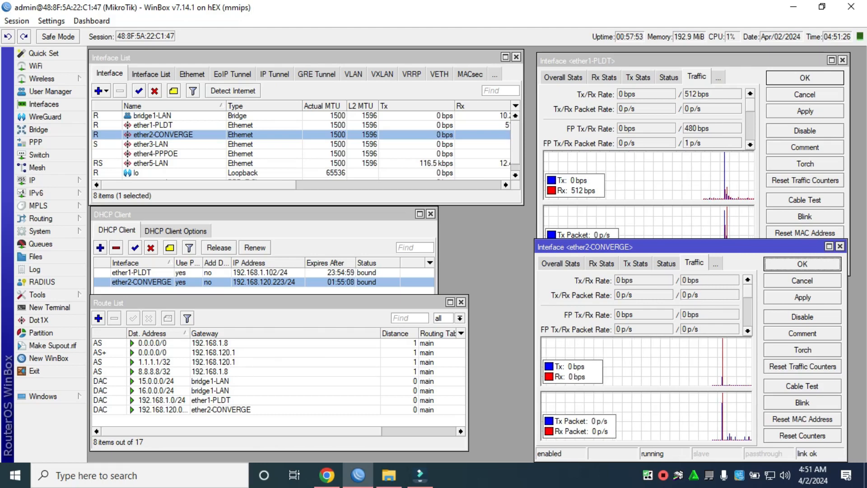
# - Minimize WinBox, open a new Chrome window, and run the Fast.com internet speed test
pyautogui.moveTo(327, 475)
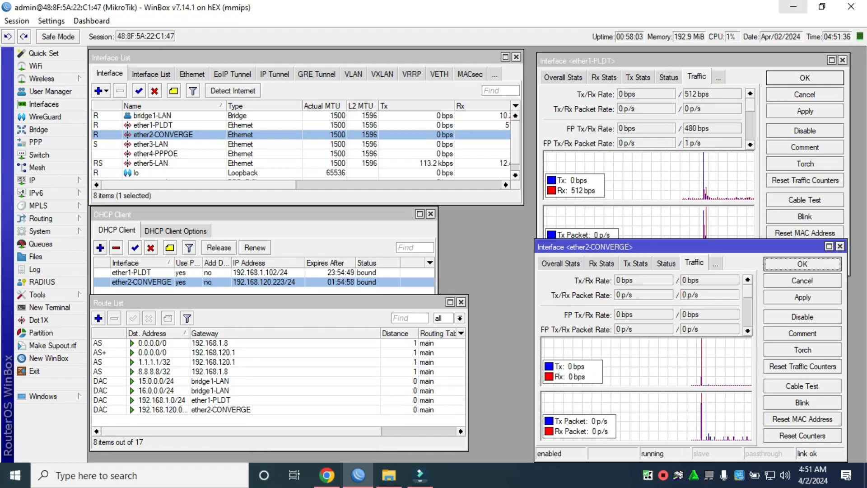
pyautogui.click(794, 7)
pyautogui.doubleClick(71, 275)
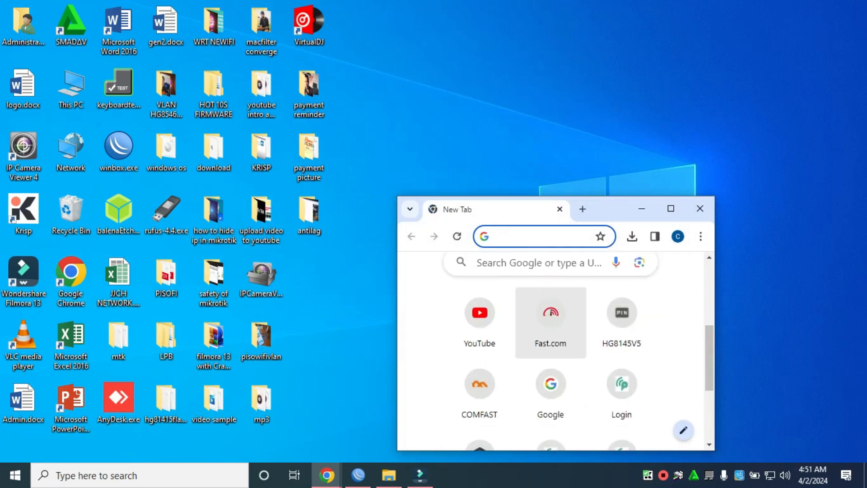
pyautogui.click(550, 317)
pyautogui.moveTo(606, 207); pyautogui.dragTo(560, 60)
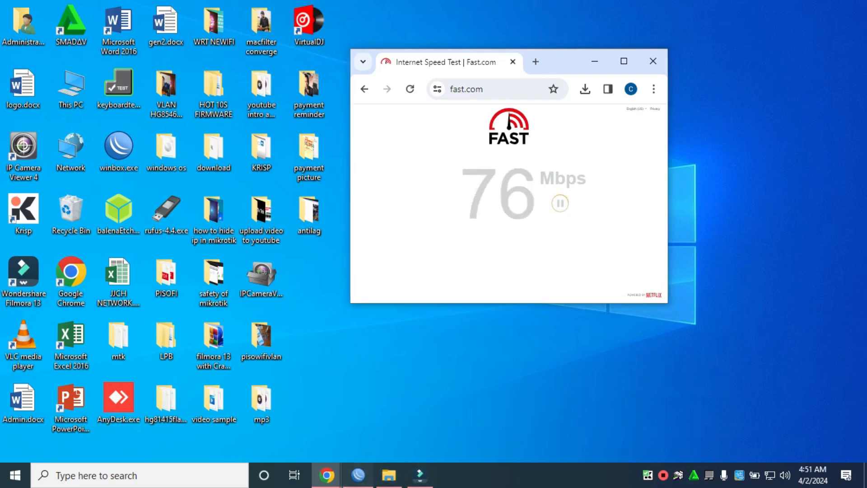
# - Switch back to WinBox and stack the ether2-CONVERGE traffic window above the ether1-PLDT one to watch both during the test
pyautogui.click(358, 475)
pyautogui.click(326, 475)
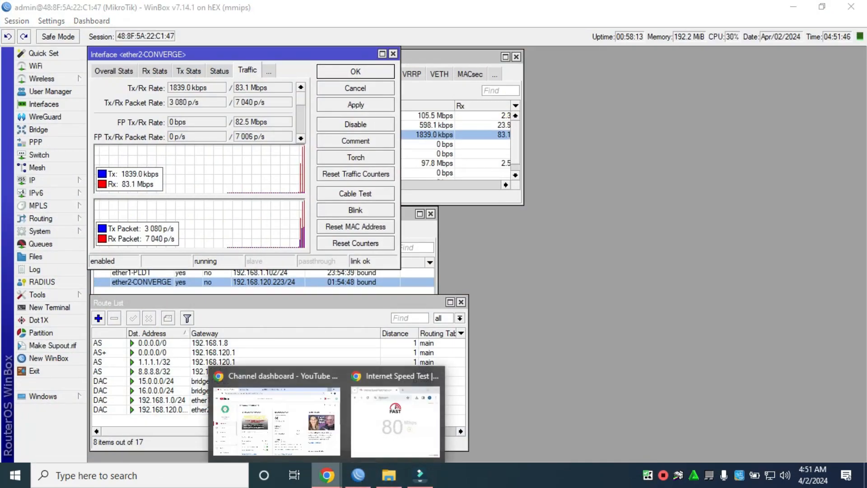
pyautogui.moveTo(181, 54); pyautogui.dragTo(646, 54)
pyautogui.click(312, 253)
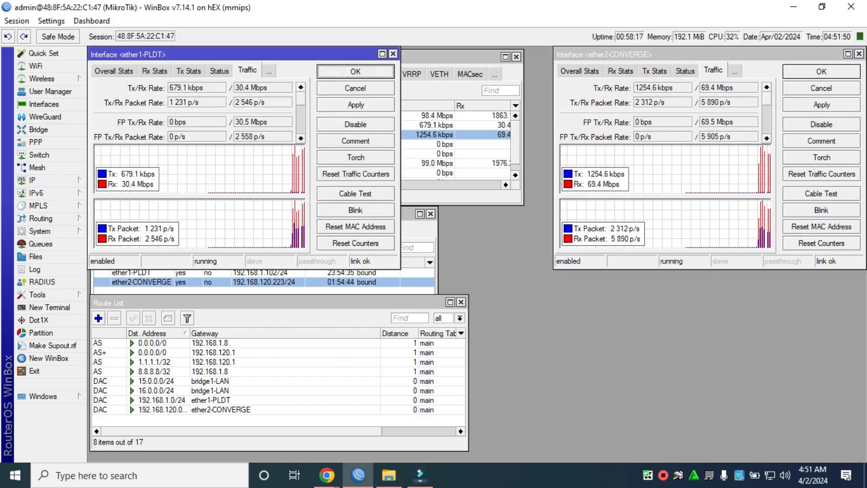
pyautogui.moveTo(226, 54); pyautogui.dragTo(692, 248)
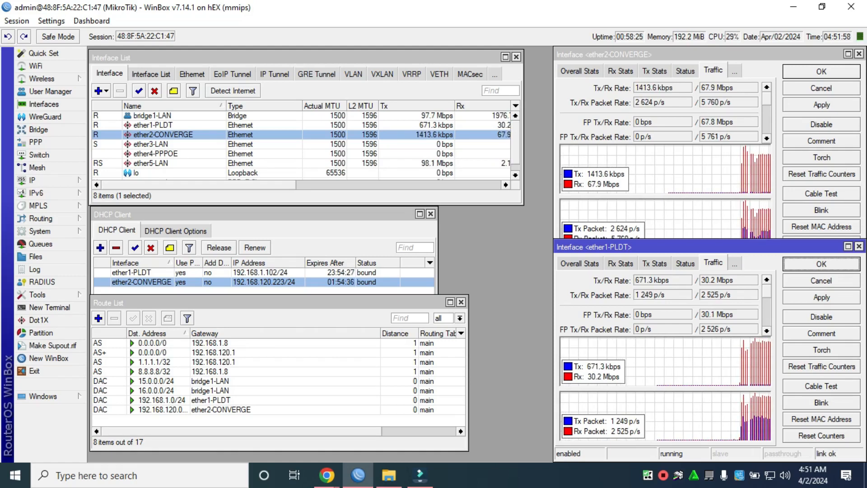
# - Bring the Fast.com window over WinBox without covering the traffic graphs, and rerun the speed test
pyautogui.moveTo(326, 475)
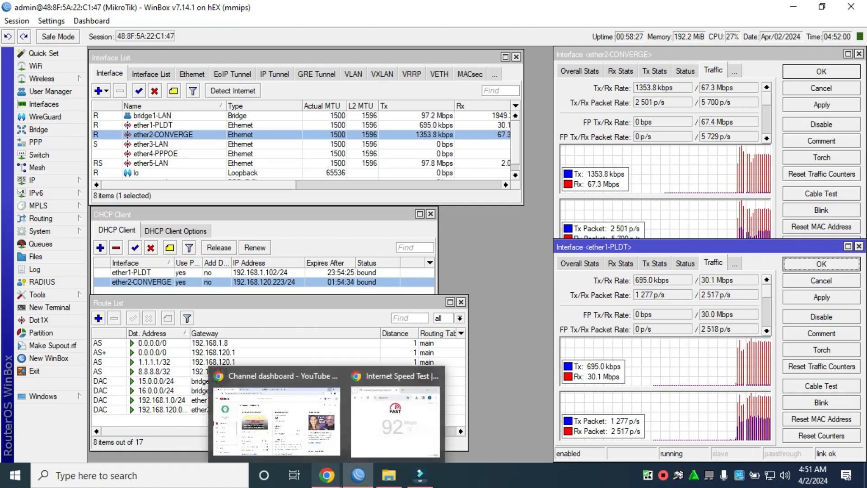
pyautogui.click(396, 417)
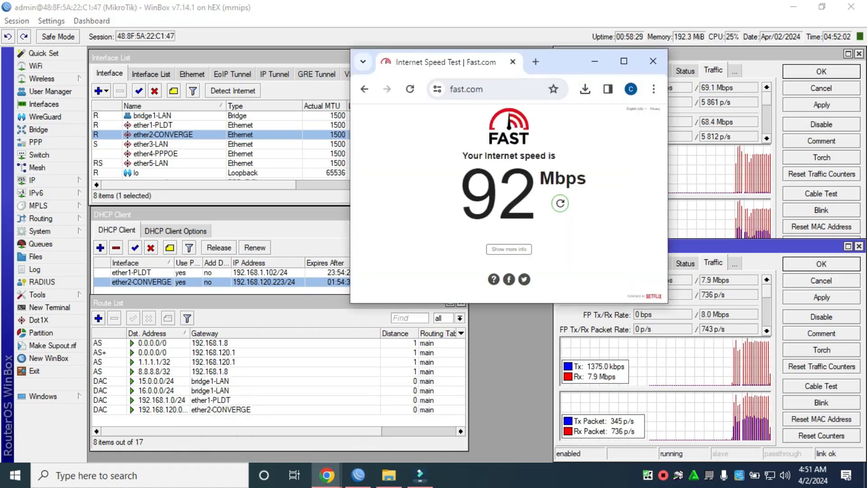
pyautogui.moveTo(561, 65); pyautogui.dragTo(430, 177)
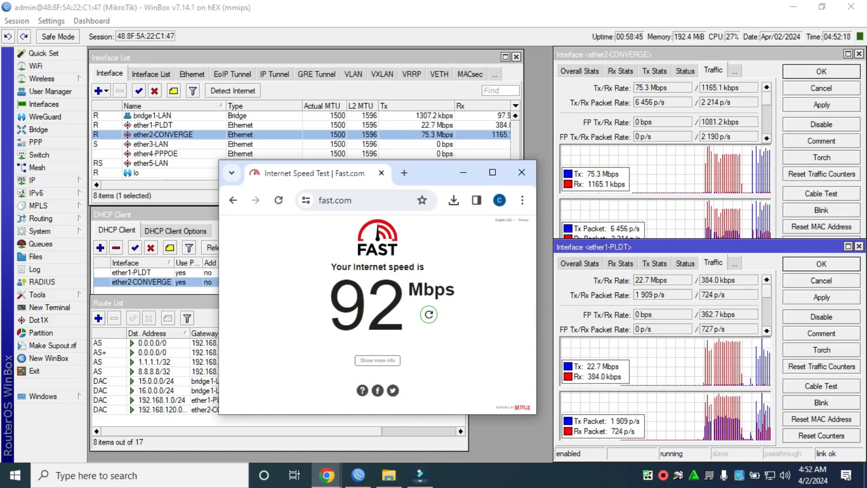
pyautogui.click(429, 314)
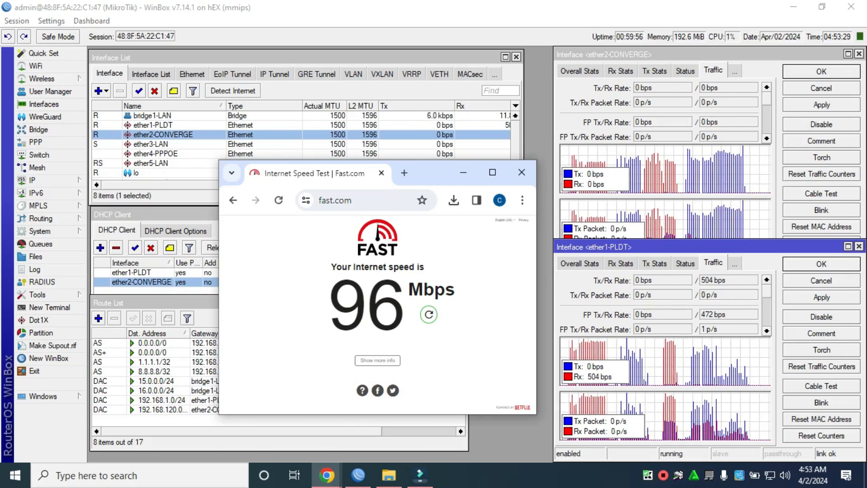
pyautogui.press('F5')
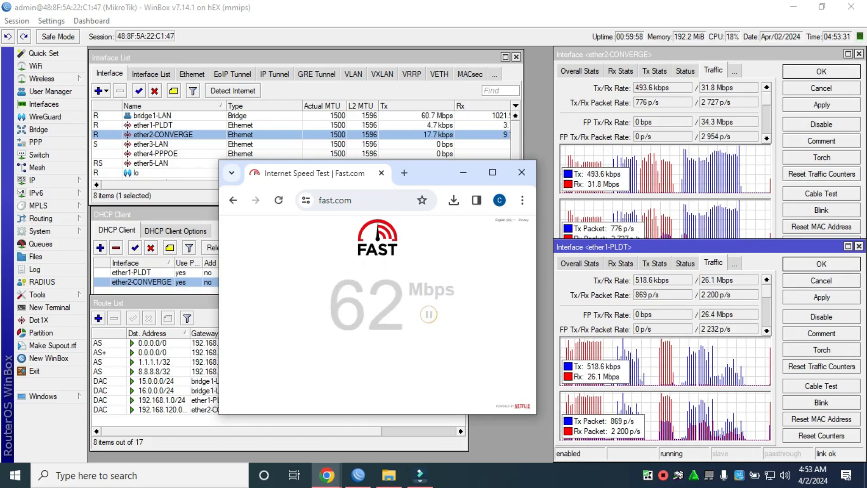